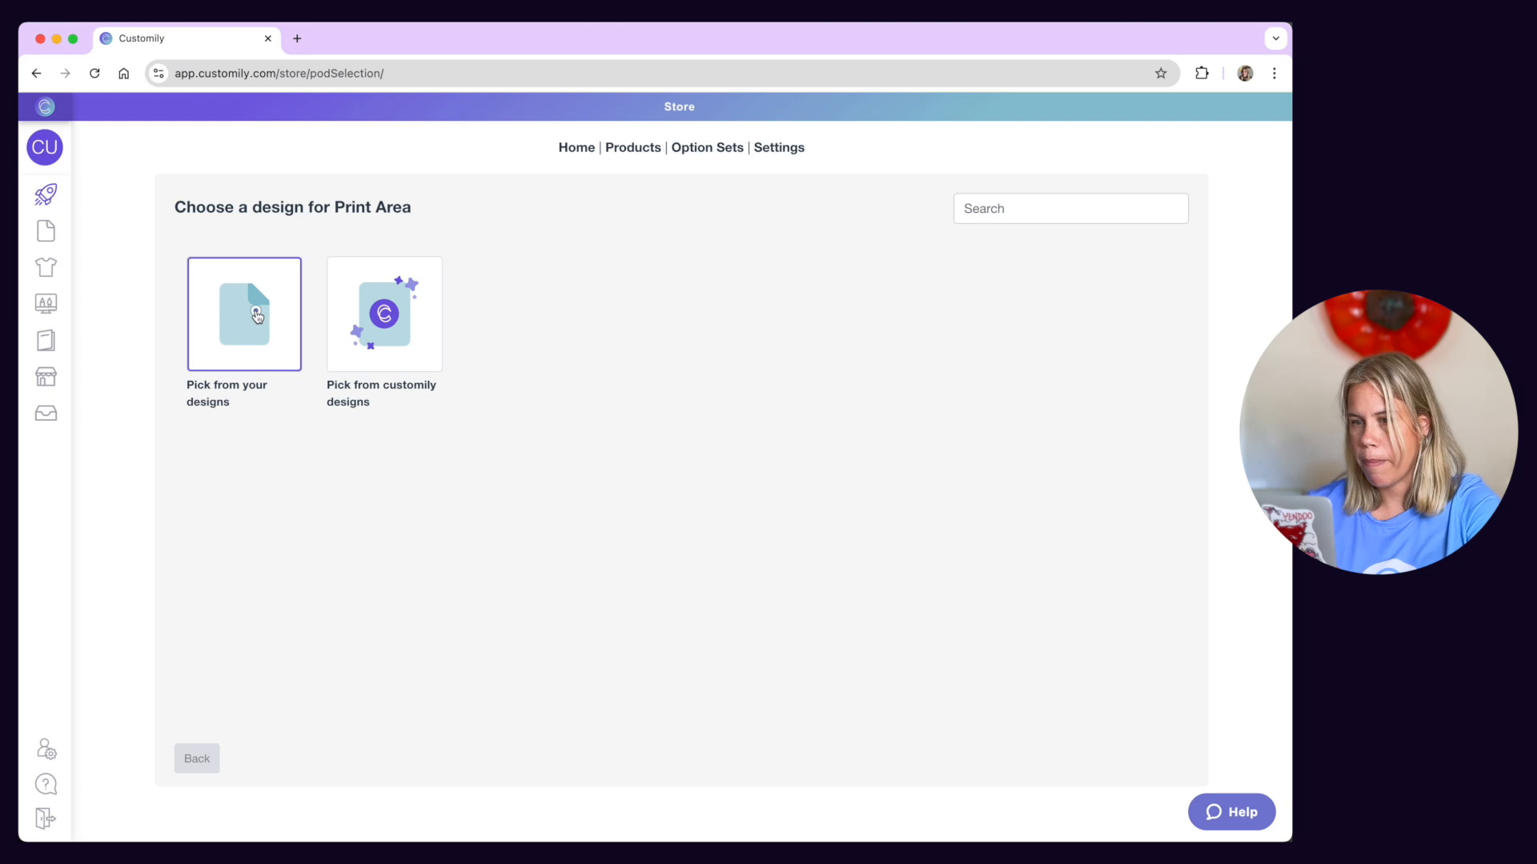
Step: Open the Toddler Tee XS - Baby Monogram template and view its production file settings and the following stage
click(887, 274)
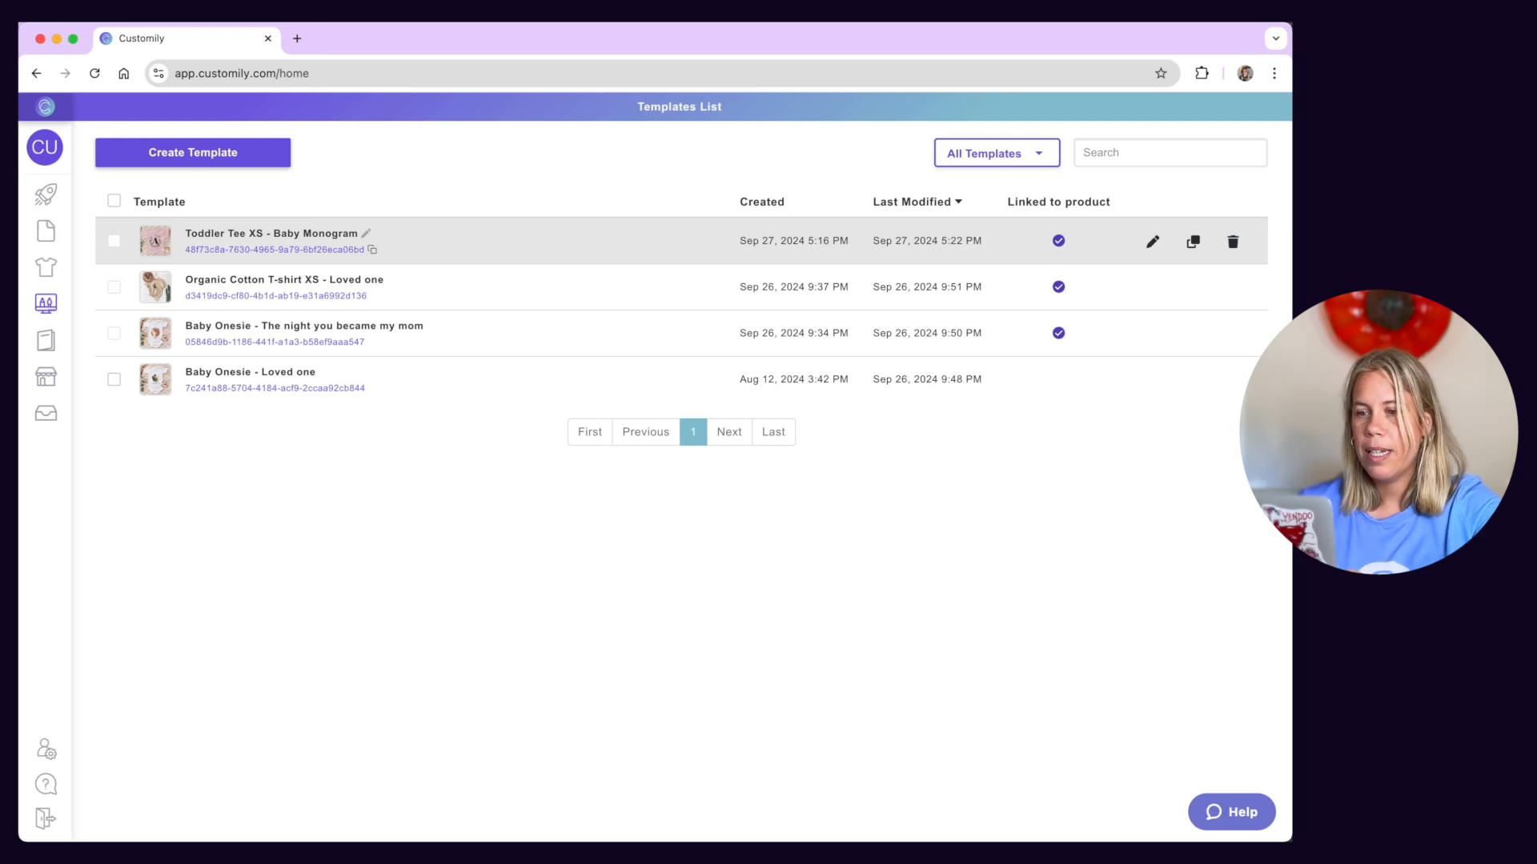
click(447, 233)
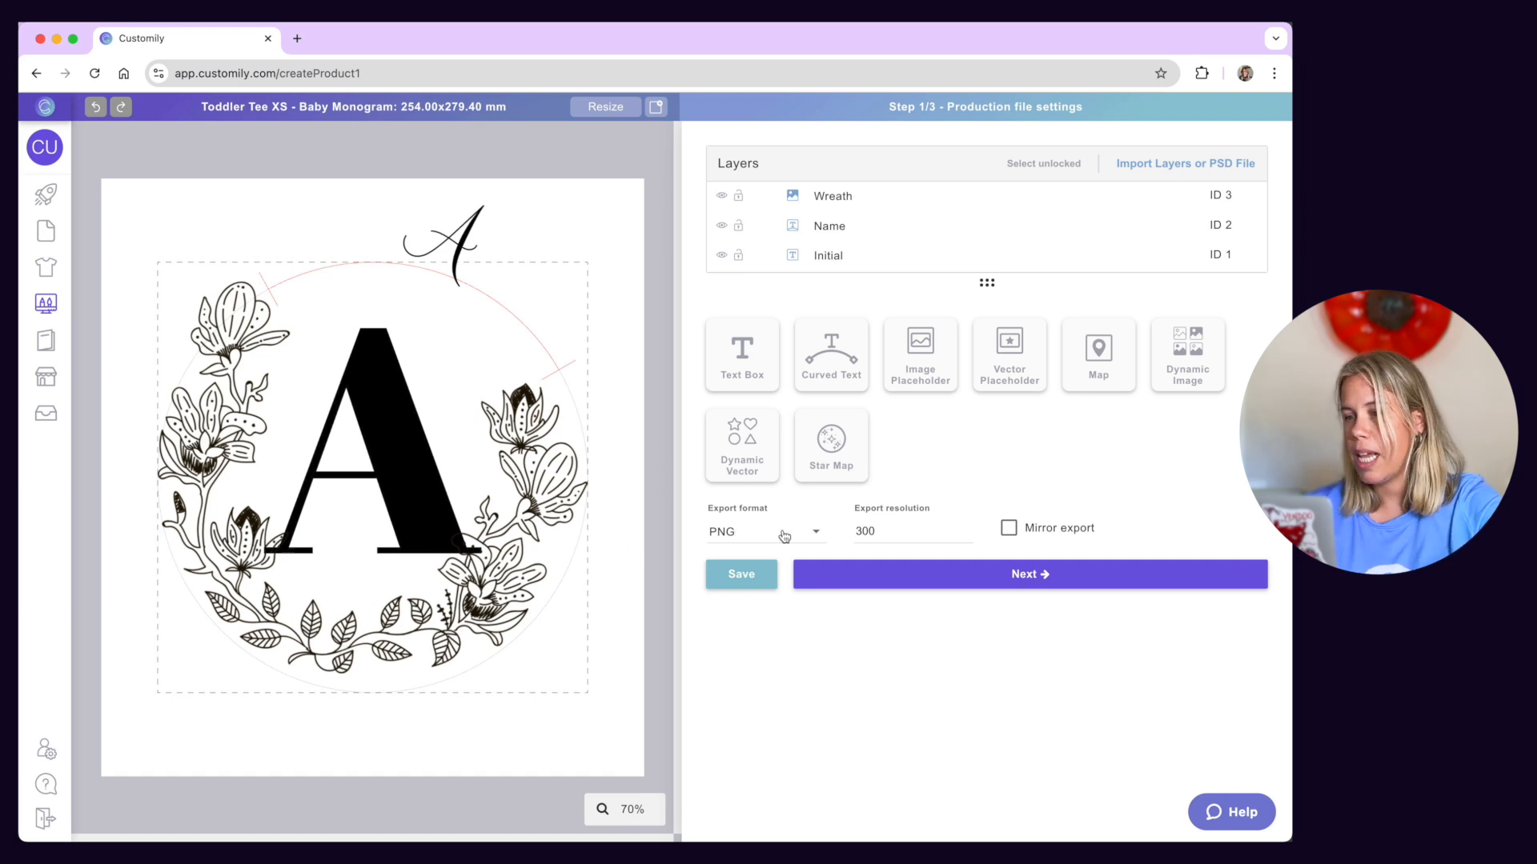
click(938, 580)
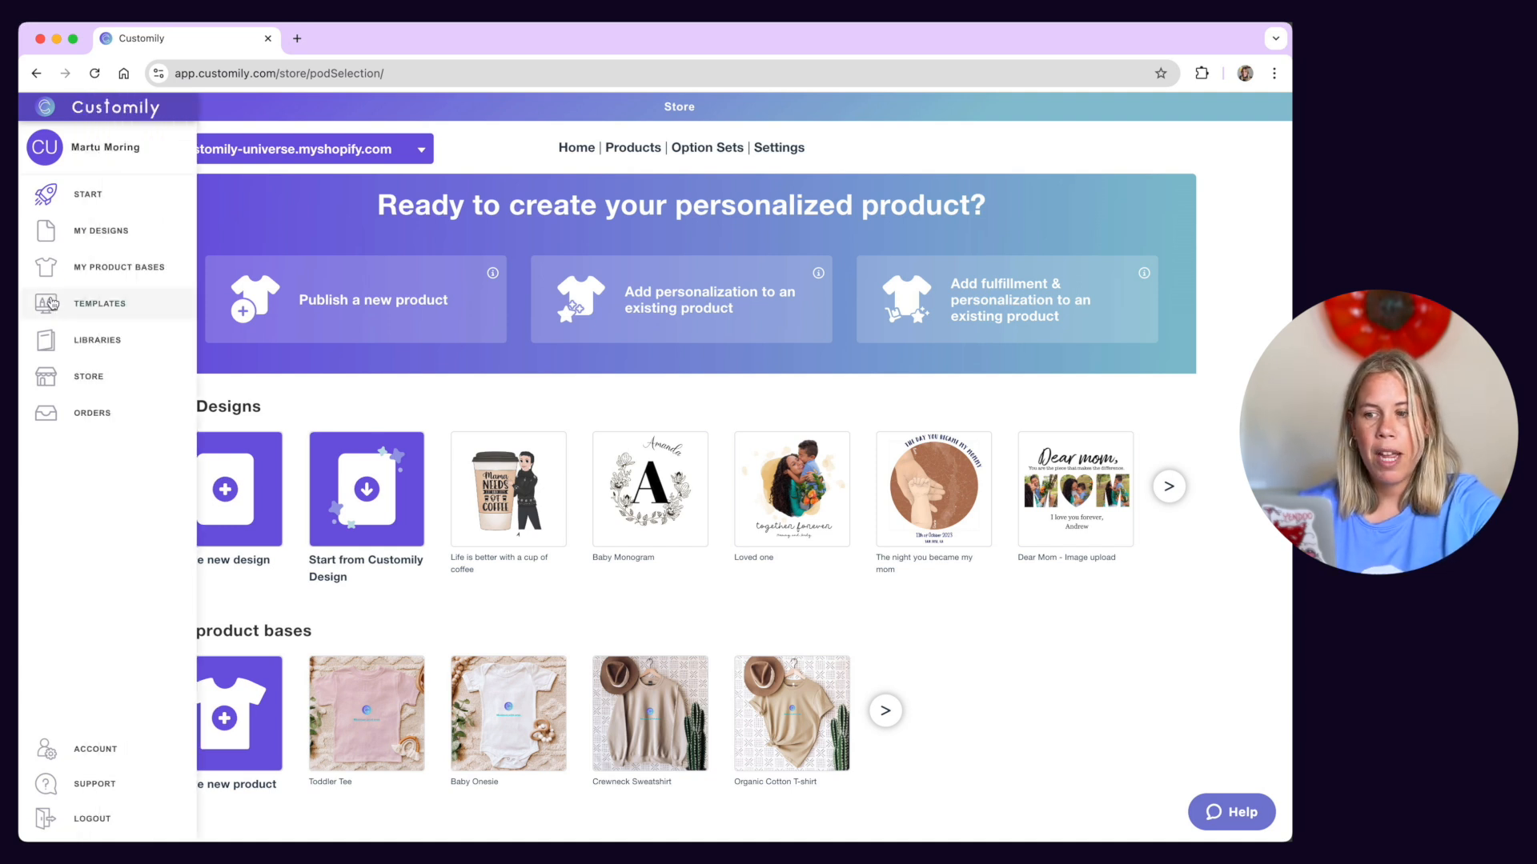
Step: Start a new template from the templates list and name it "custom bib"
click(75, 306)
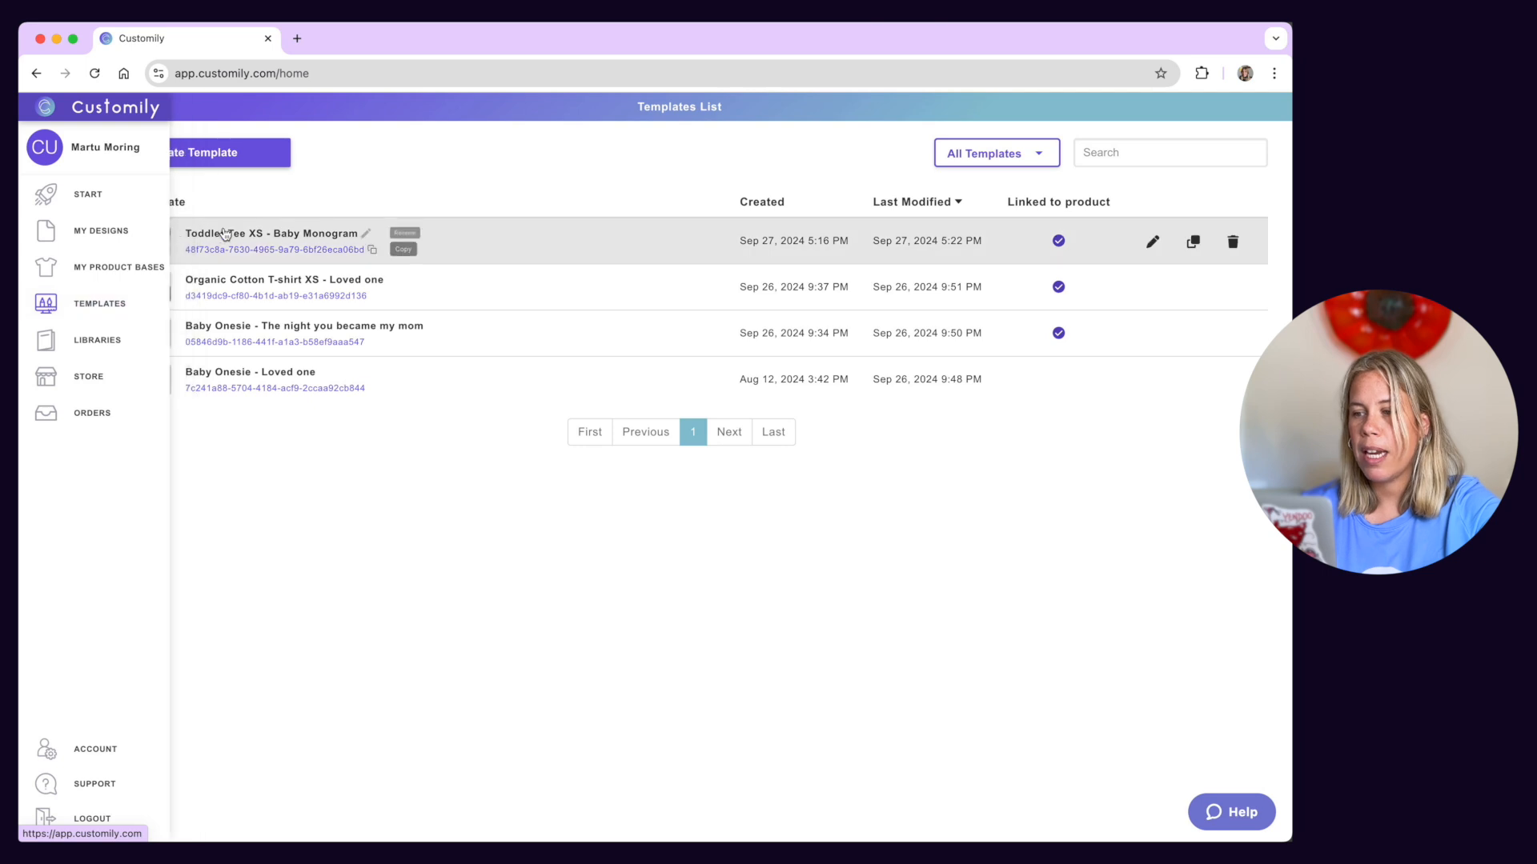
click(240, 157)
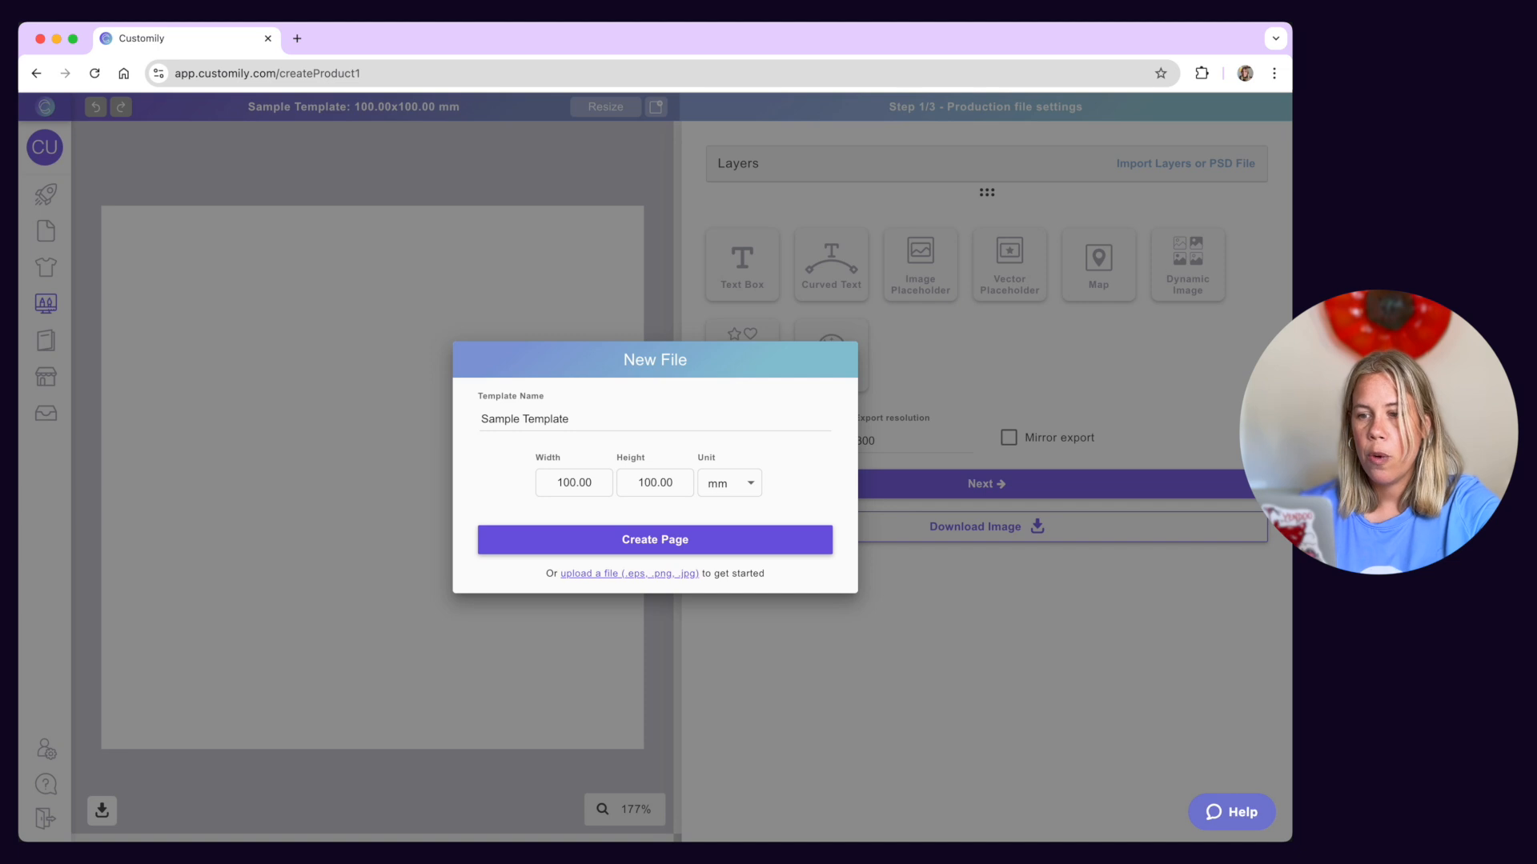
click(622, 418)
key(alt+shift+Left)
key(alt+shift+Left)
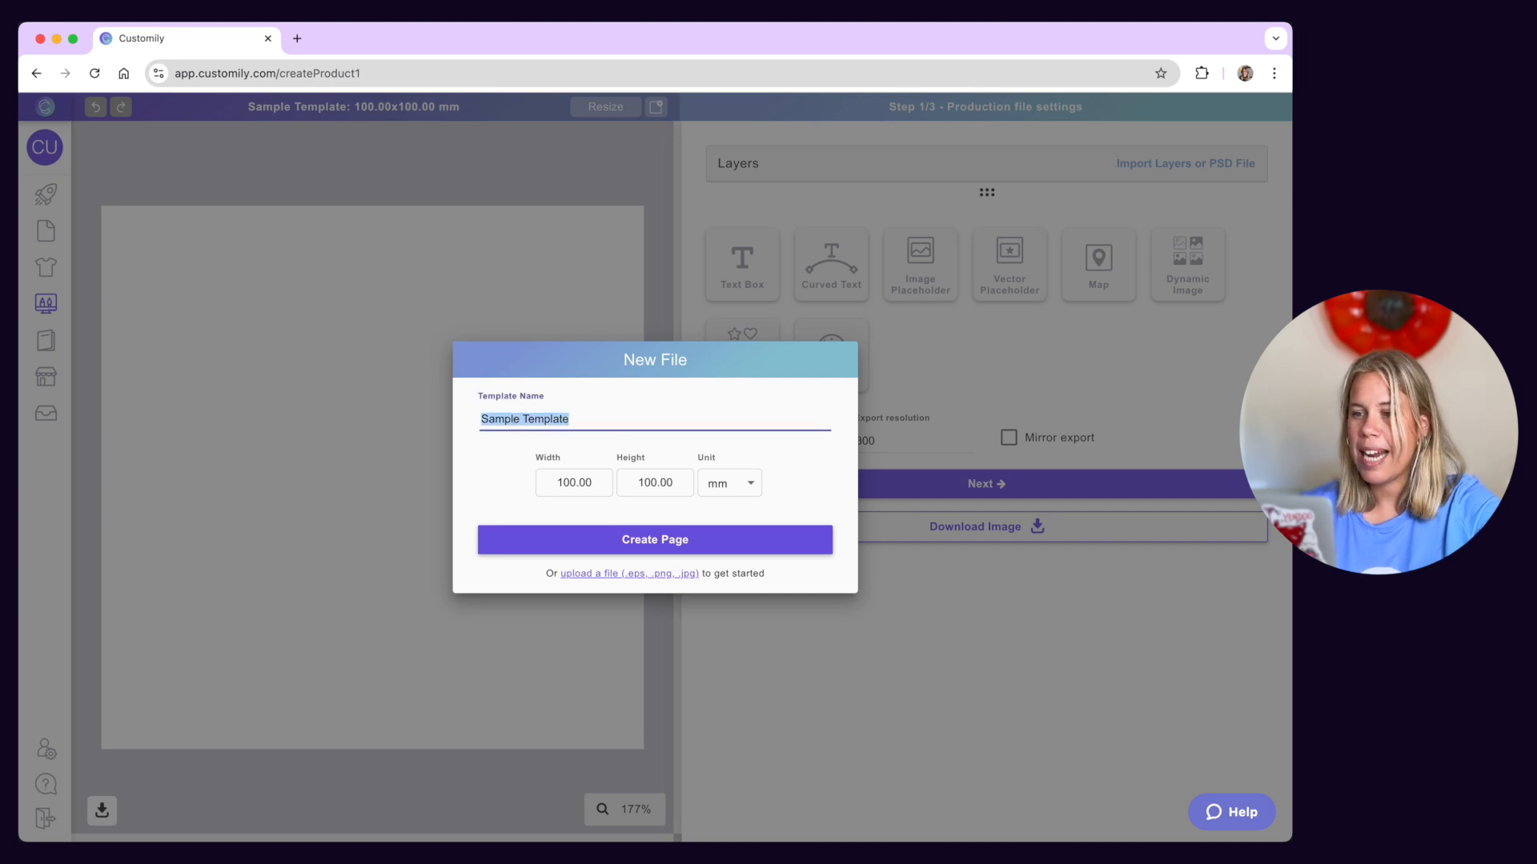
text(custom bib)
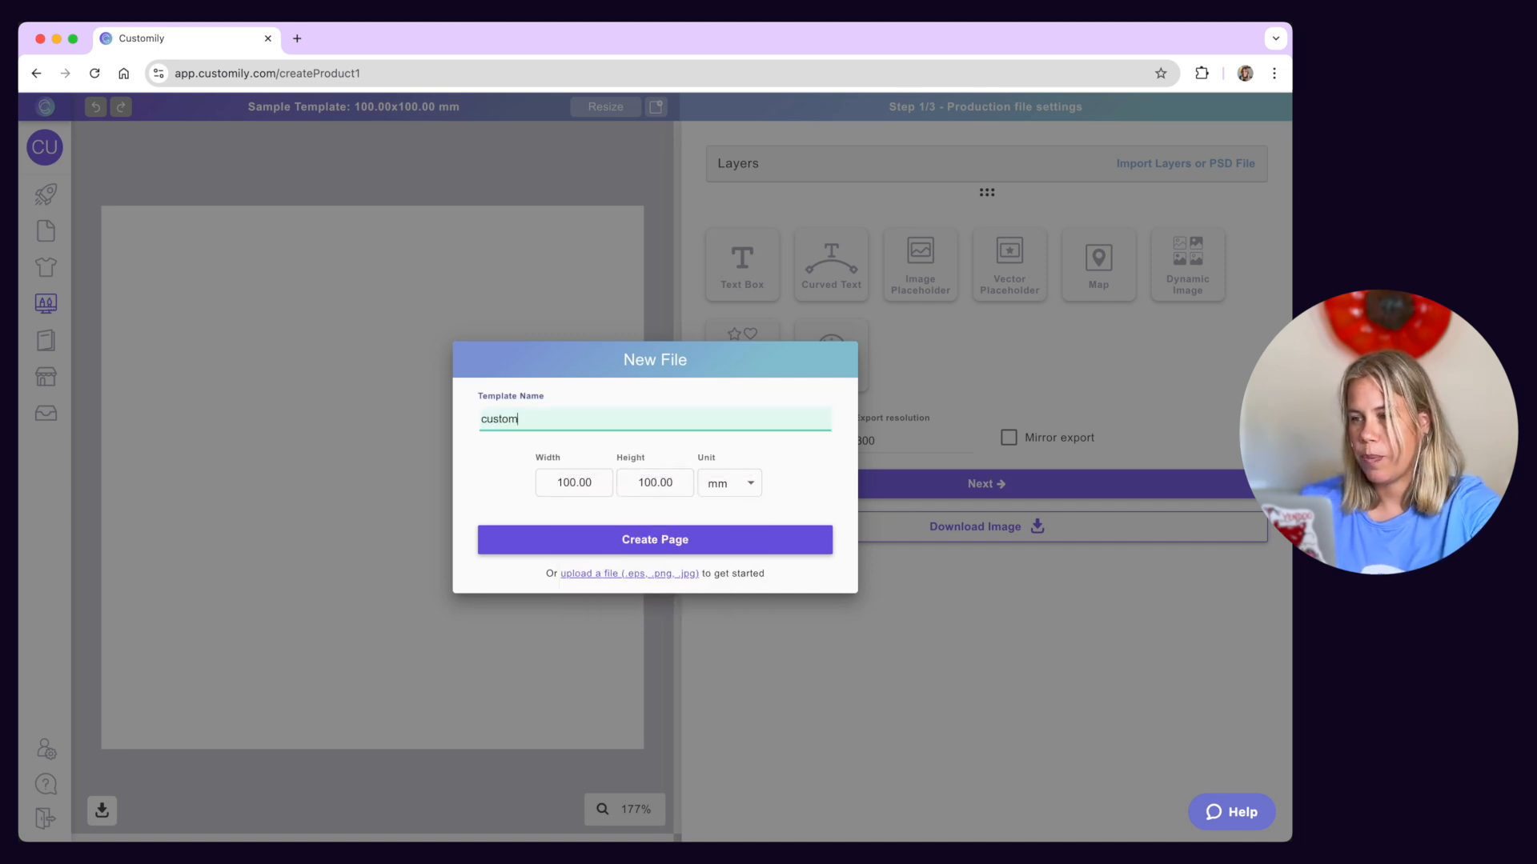
Step: Set the new template's width to 120 mm and height to 70 mm, and create the page
click(577, 482)
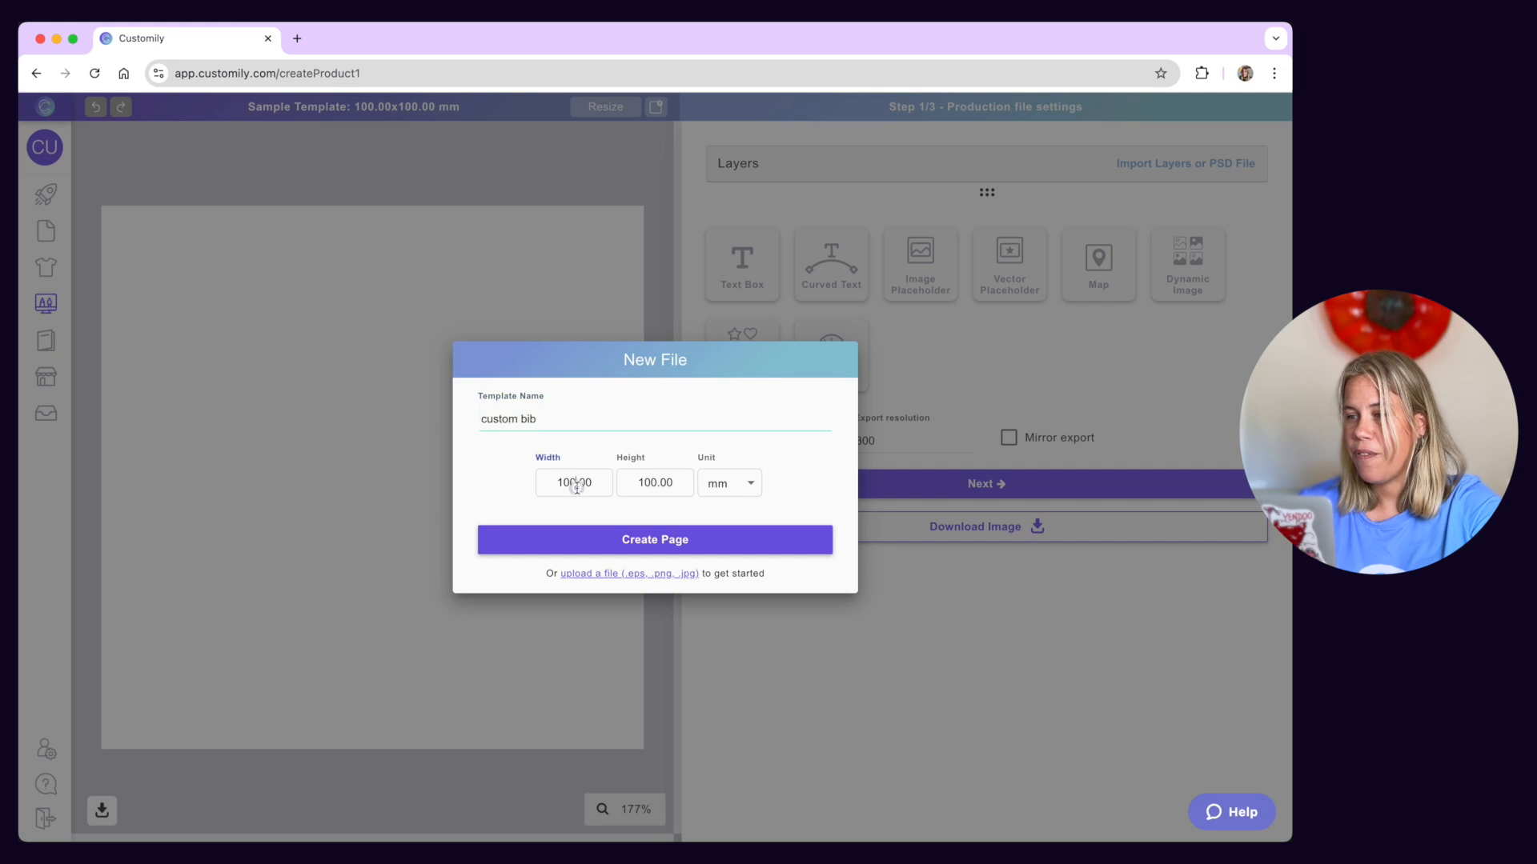
double_click(575, 481)
text(120)
key(Tab)
text(170)
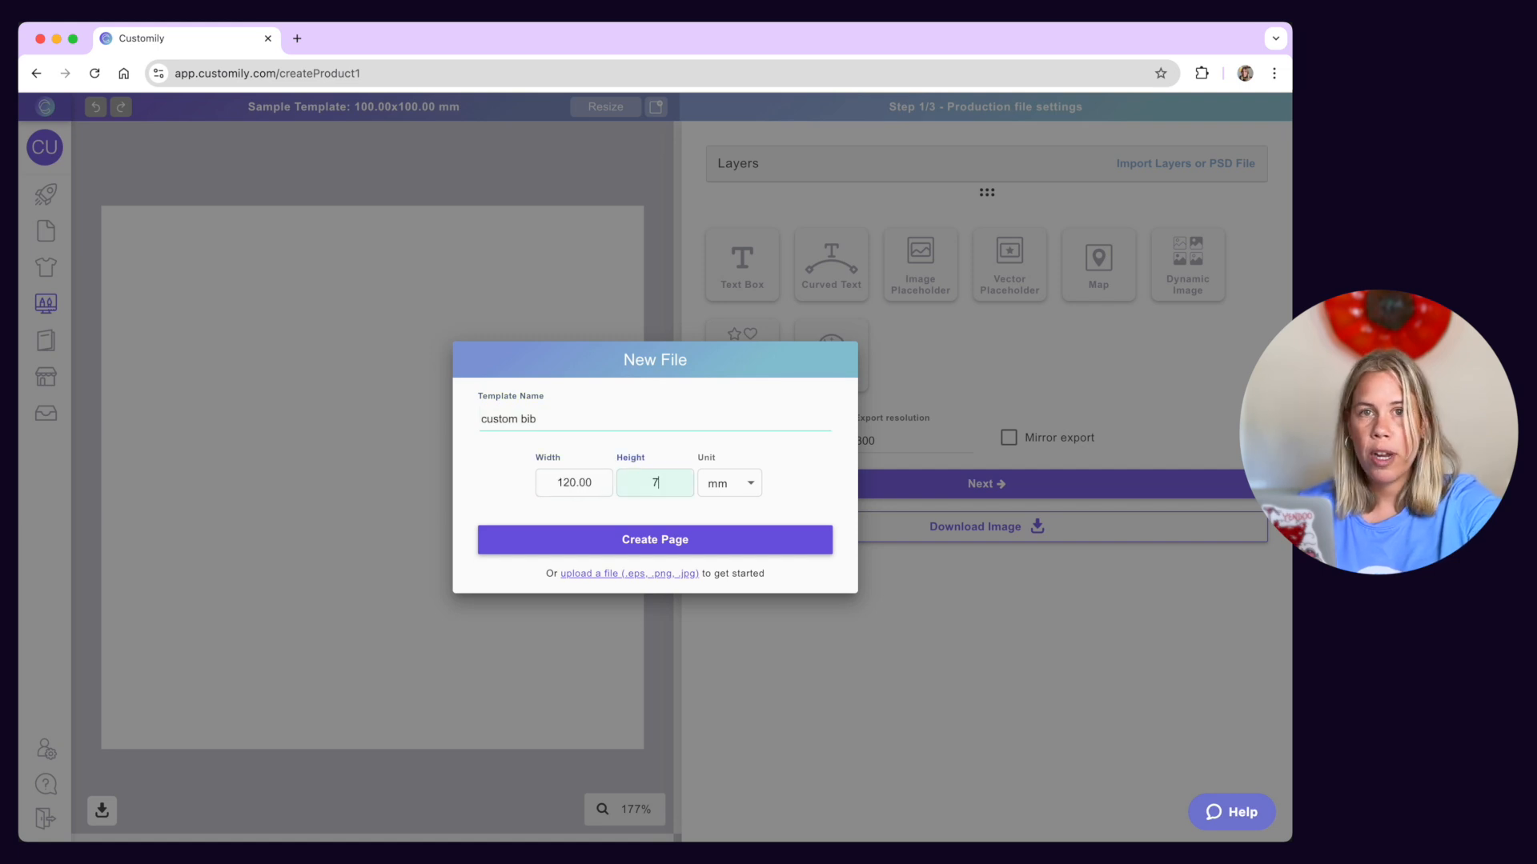
click(608, 552)
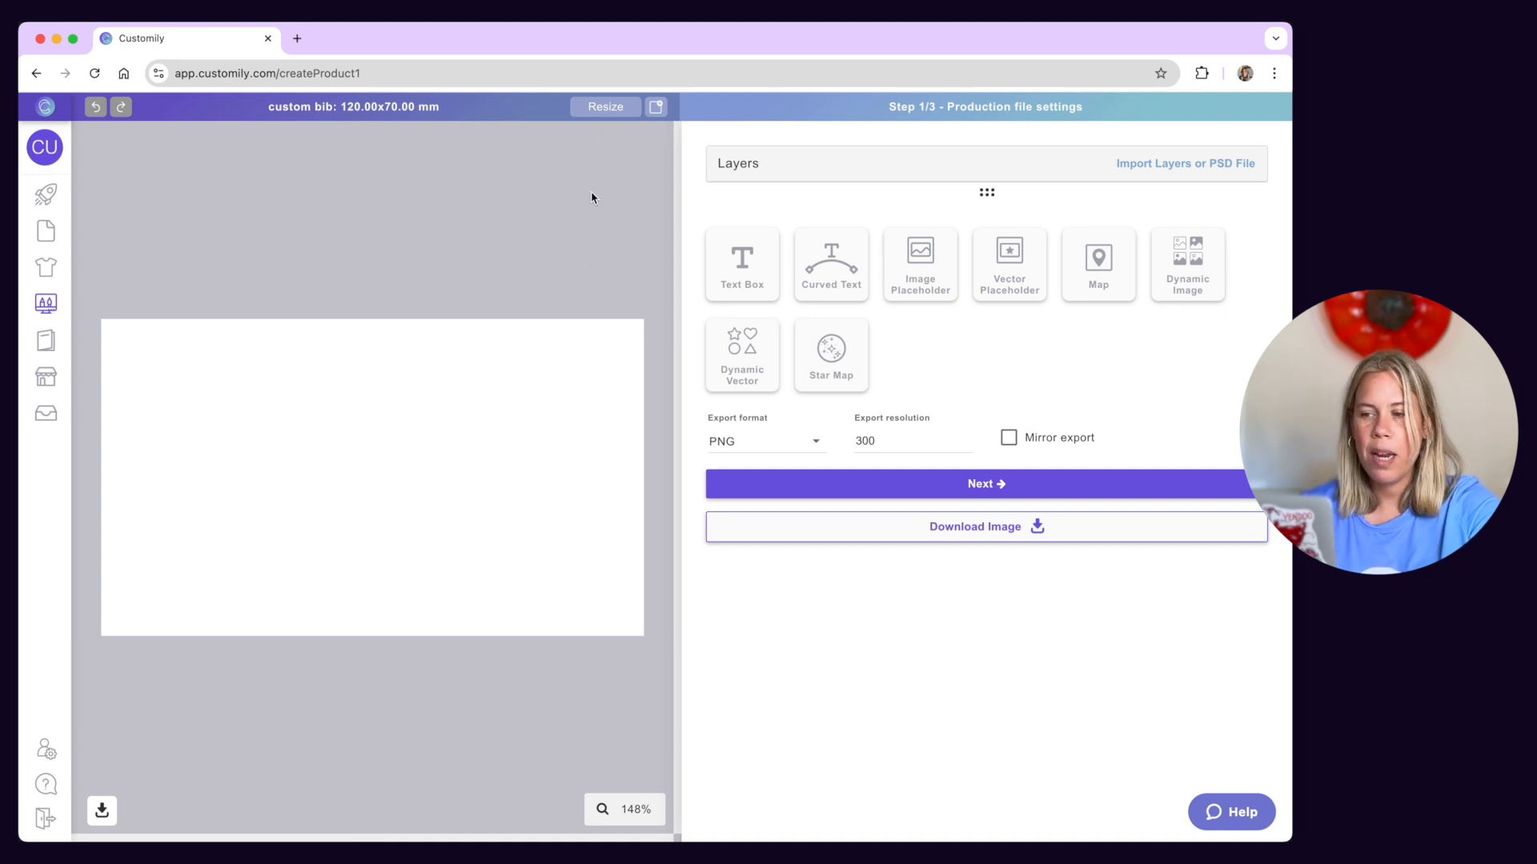
Step: Set the template's export format to PDF and recreate the blank page at 120 x 70 mm
click(605, 107)
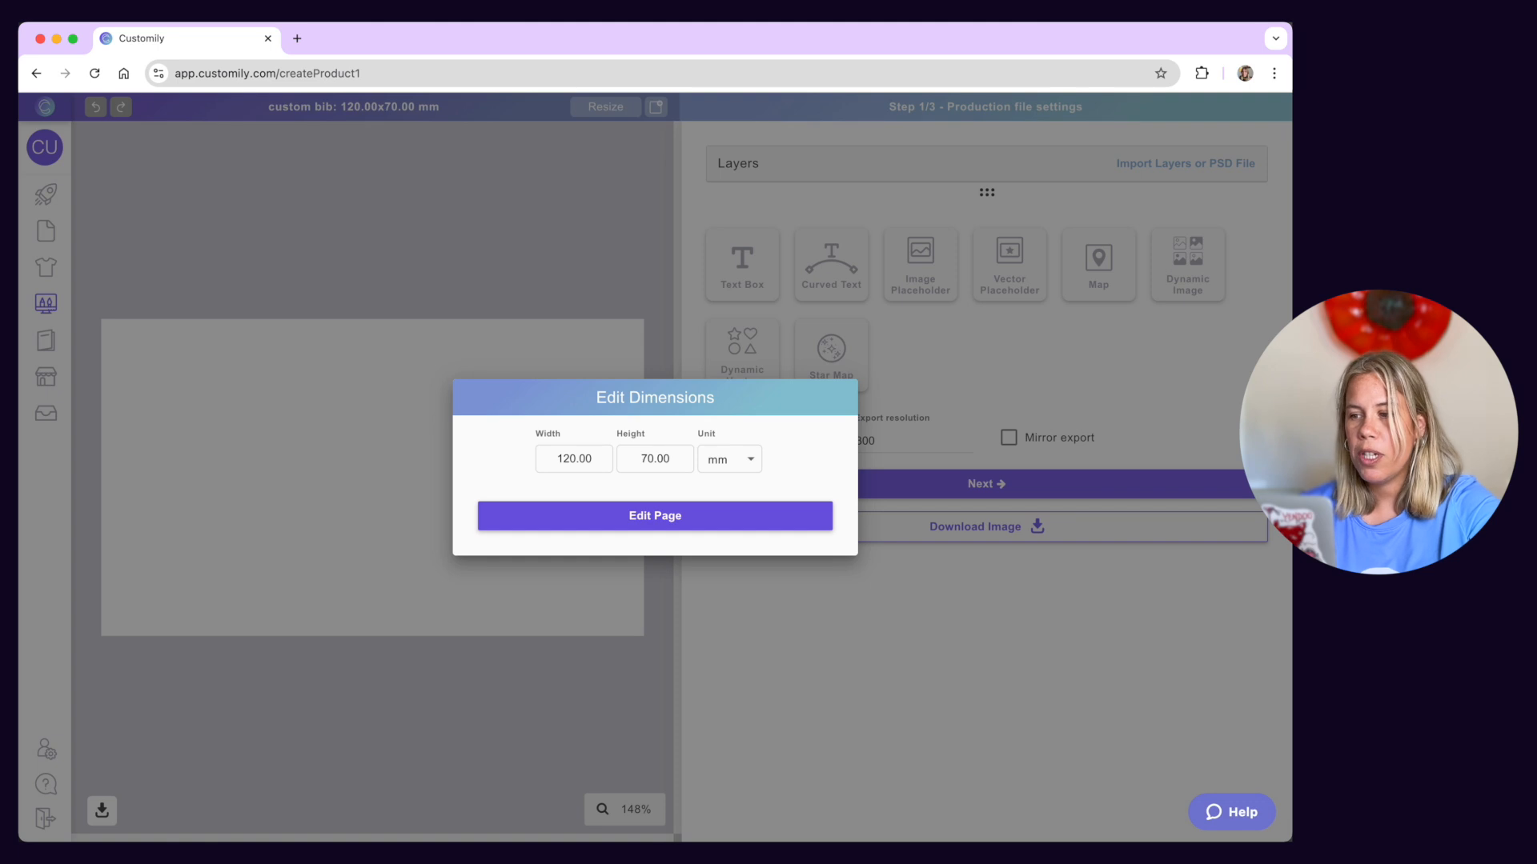
key(Escape)
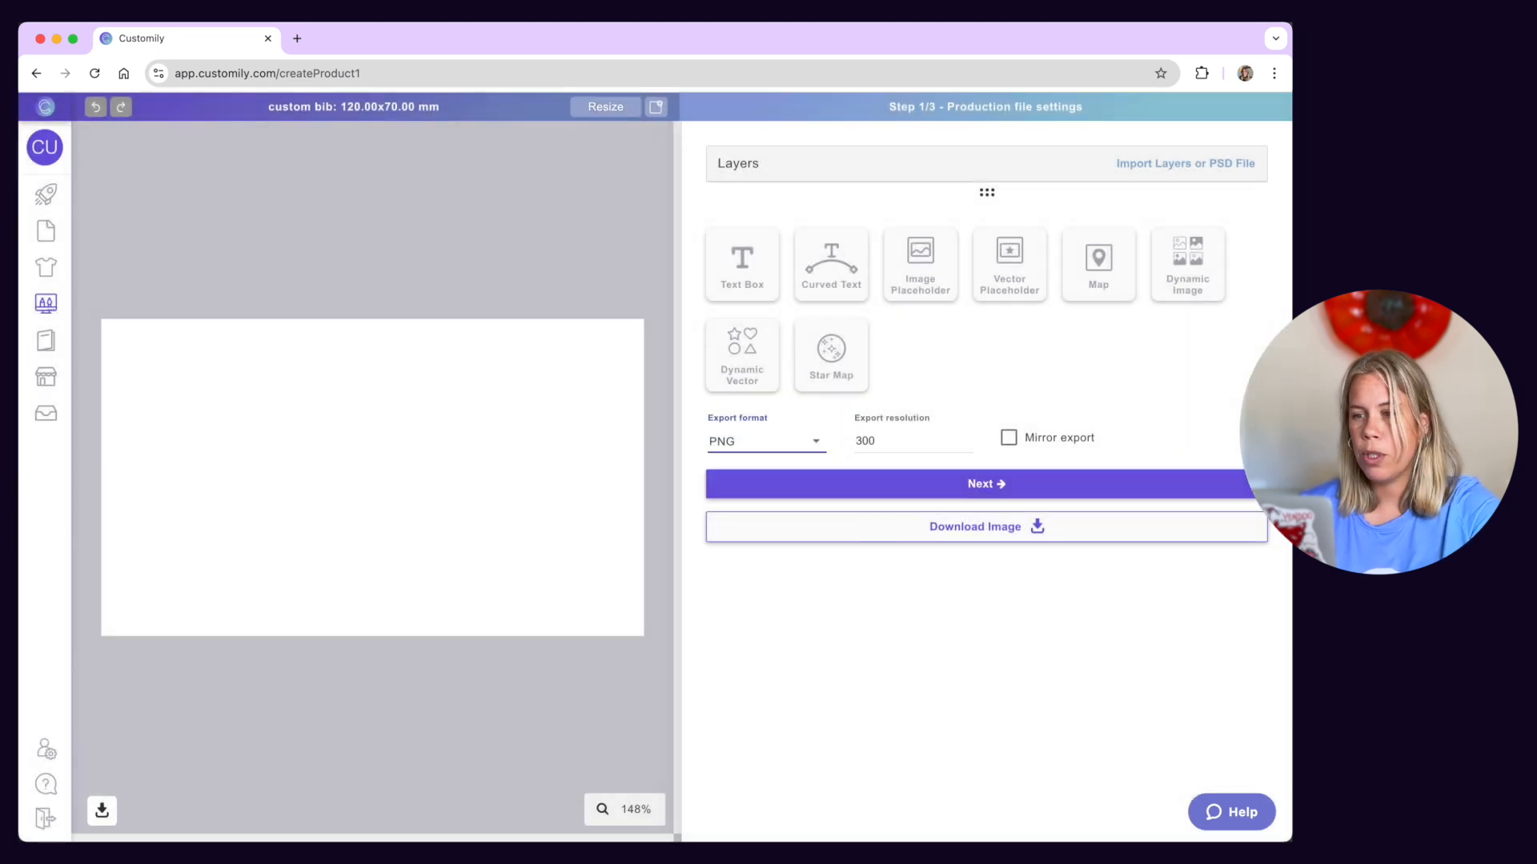
click(764, 441)
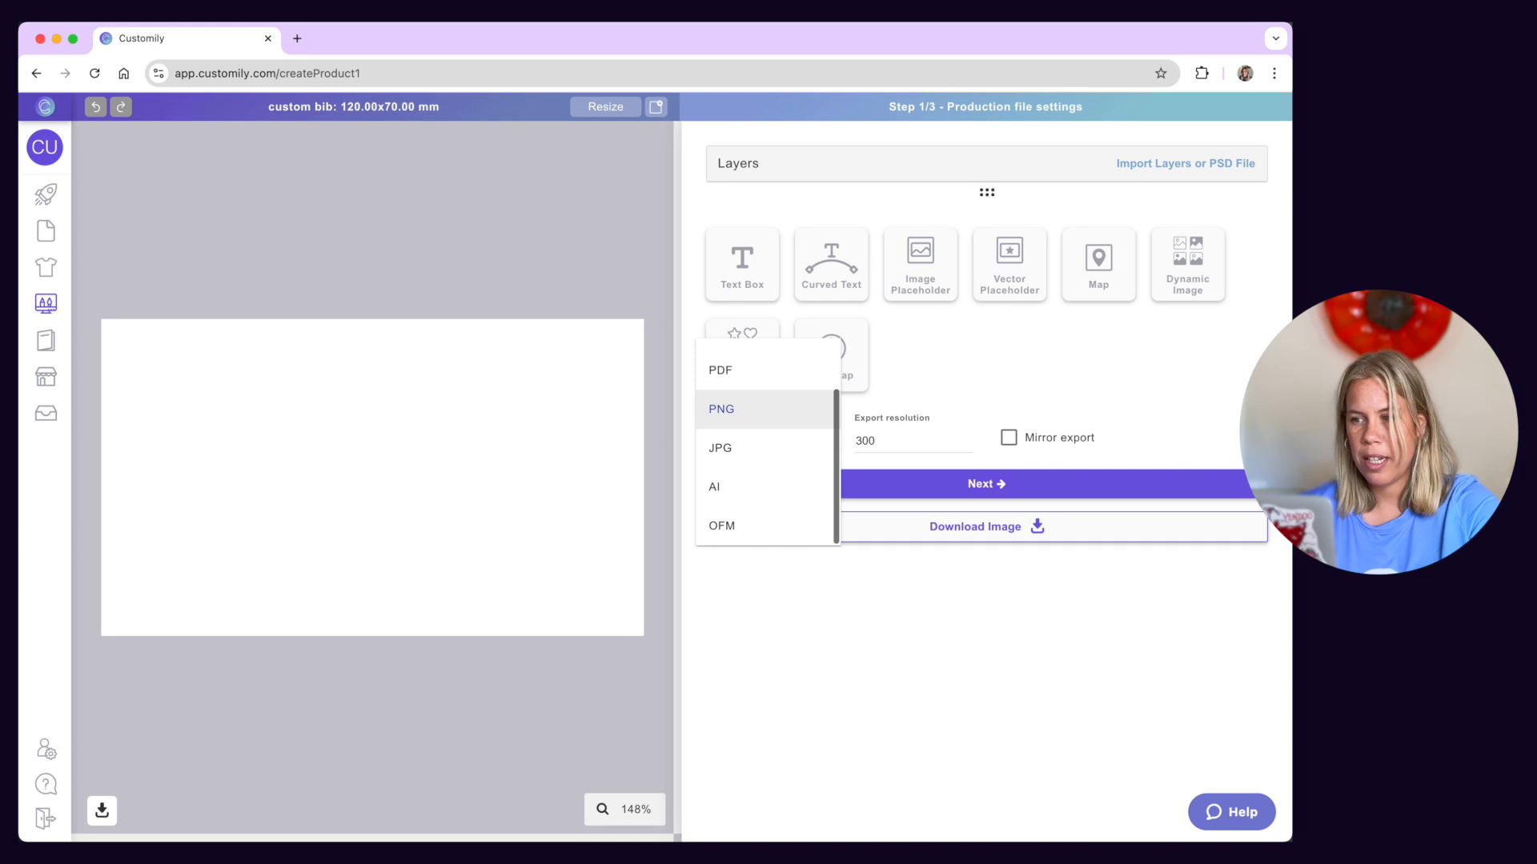
scroll(766, 440, up, 3)
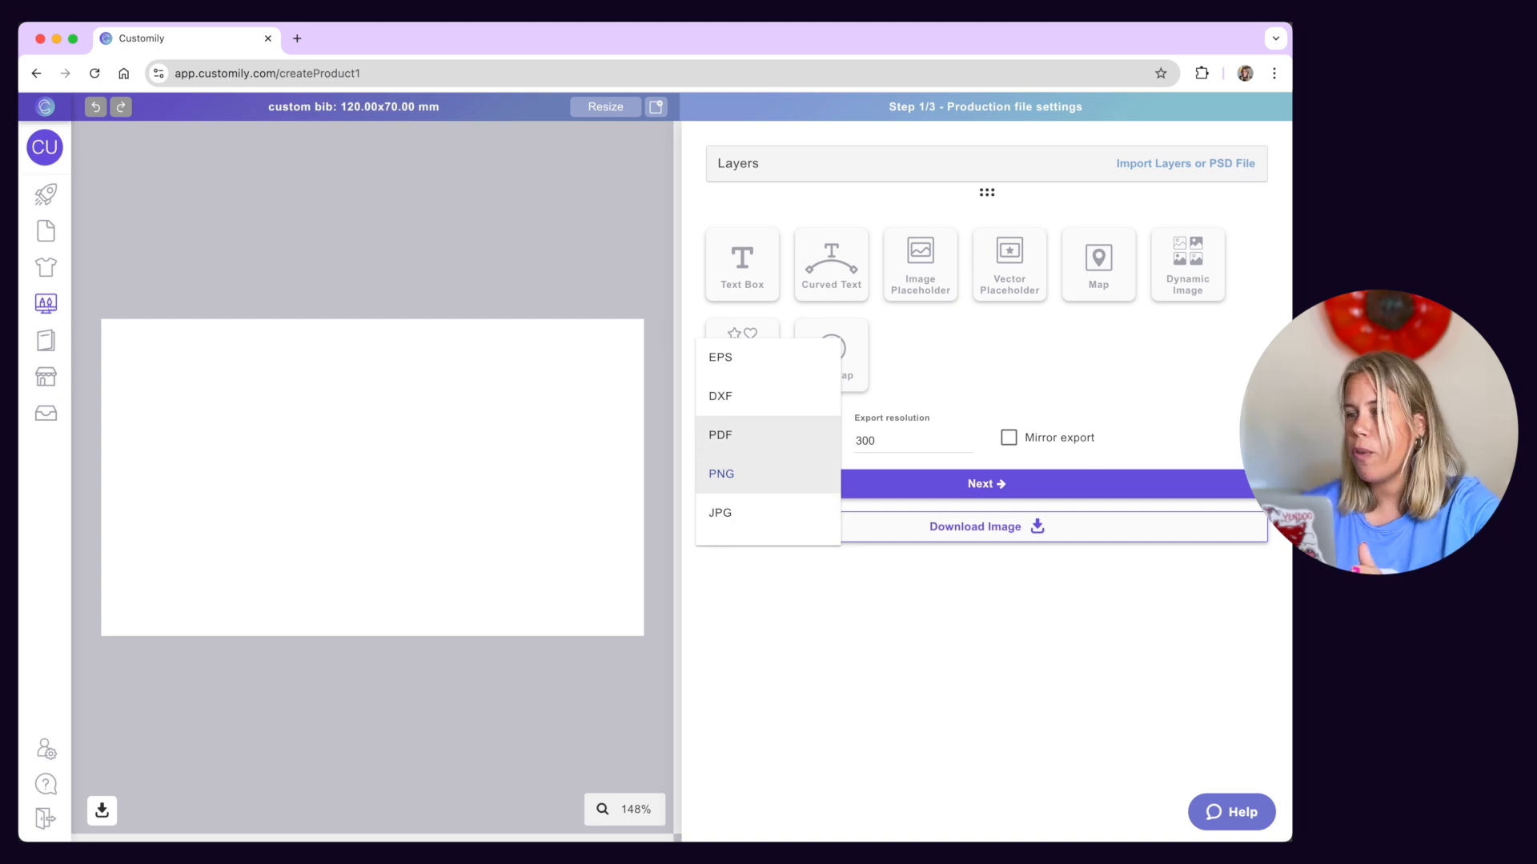
click(720, 435)
click(764, 440)
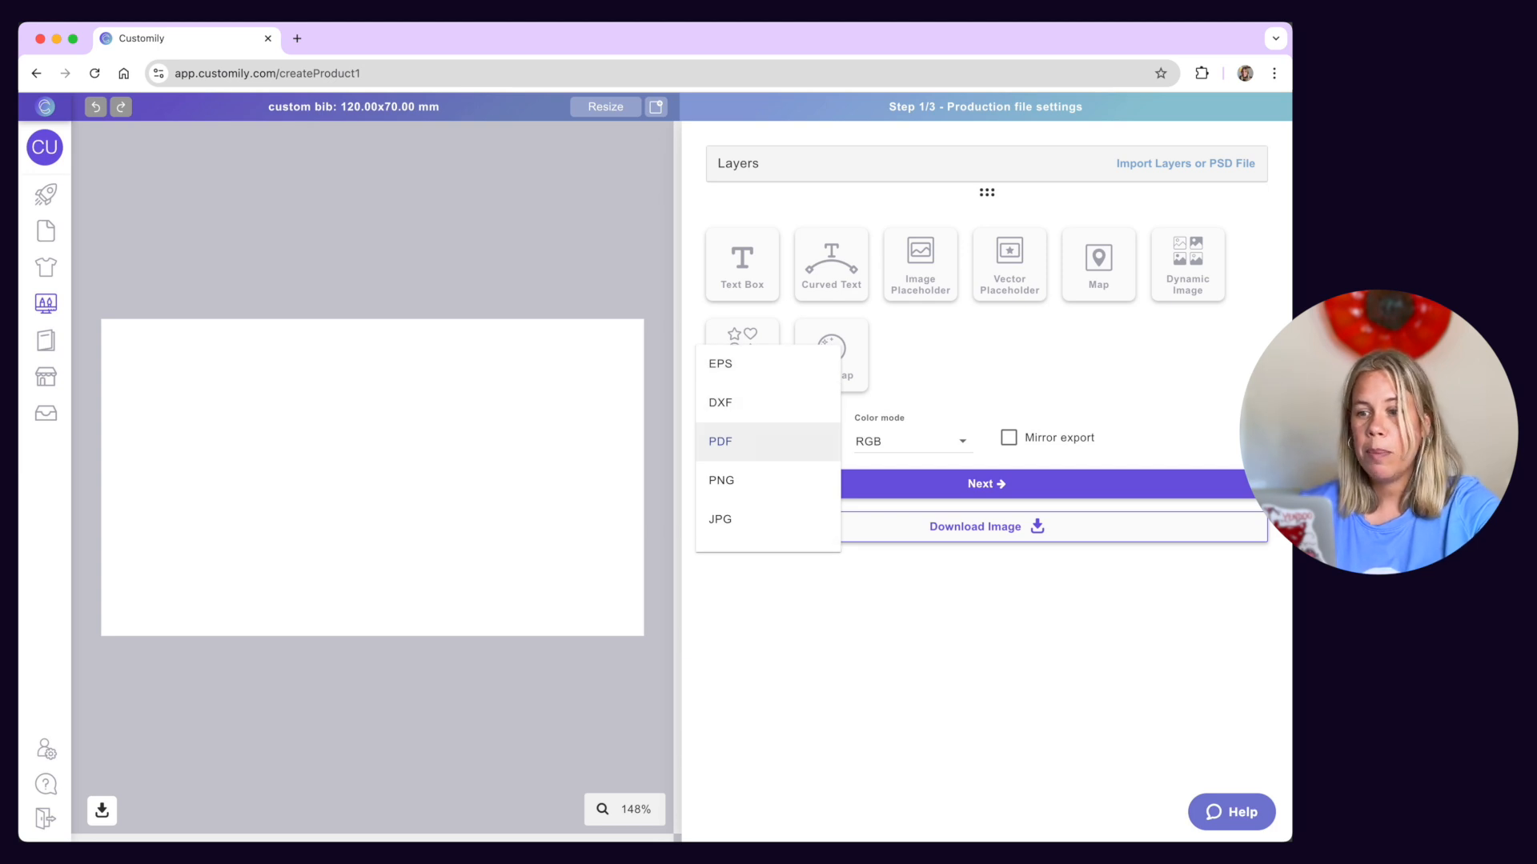
click(764, 441)
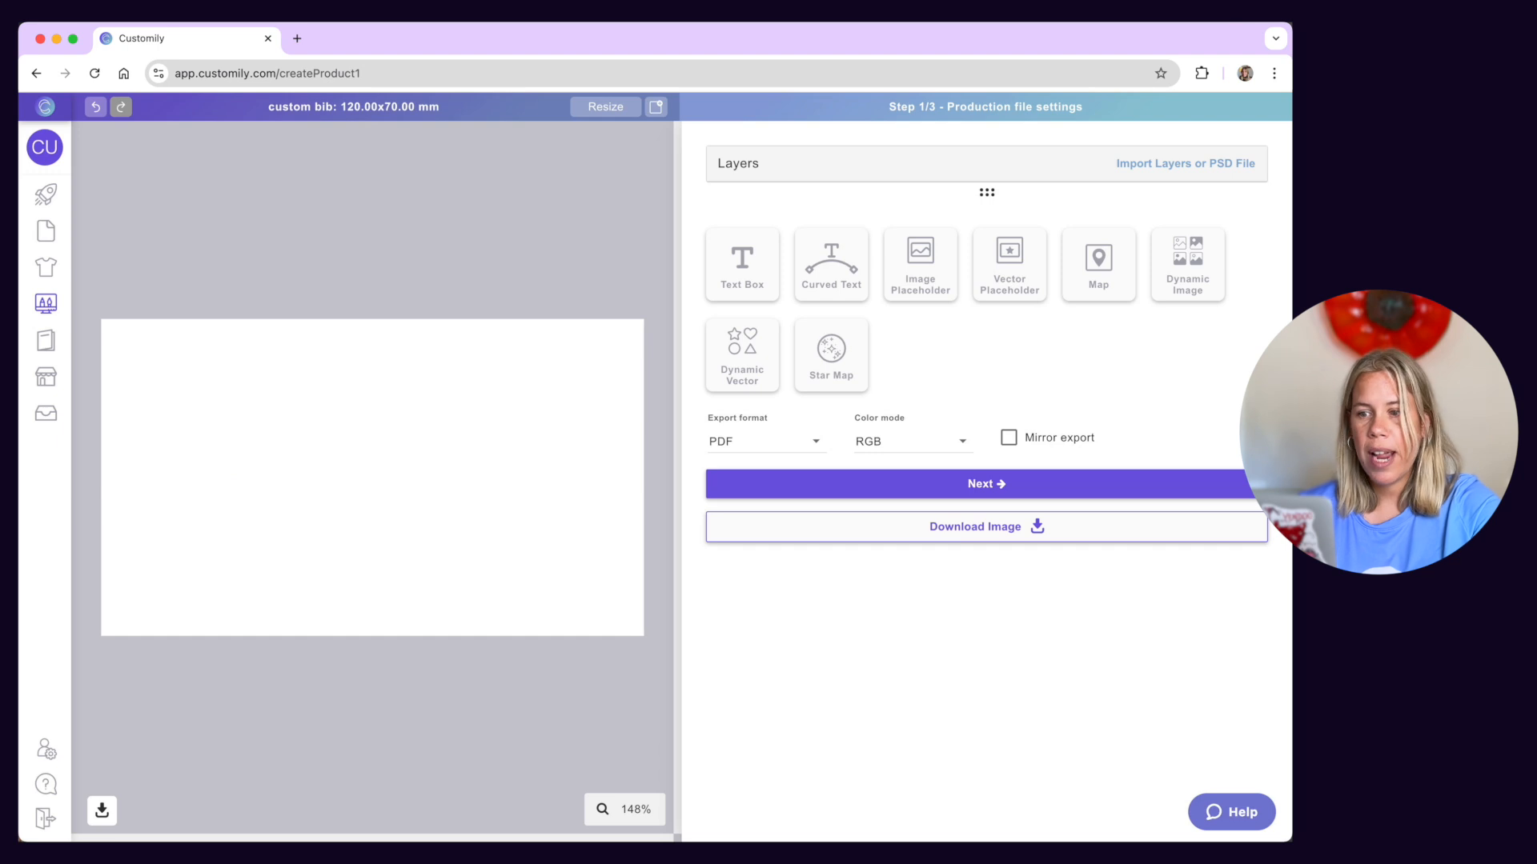
click(655, 110)
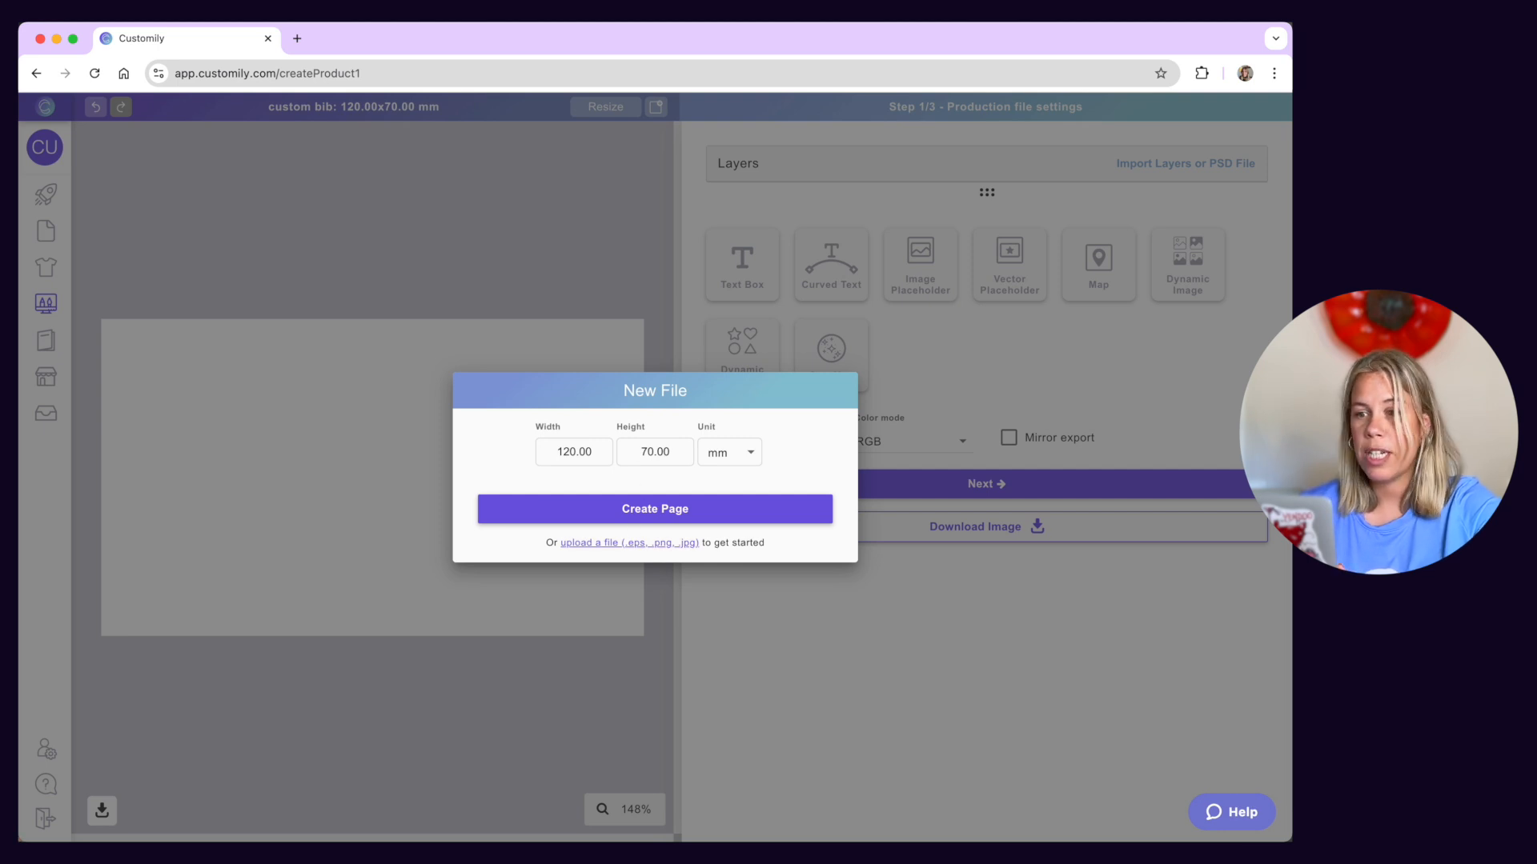
click(655, 510)
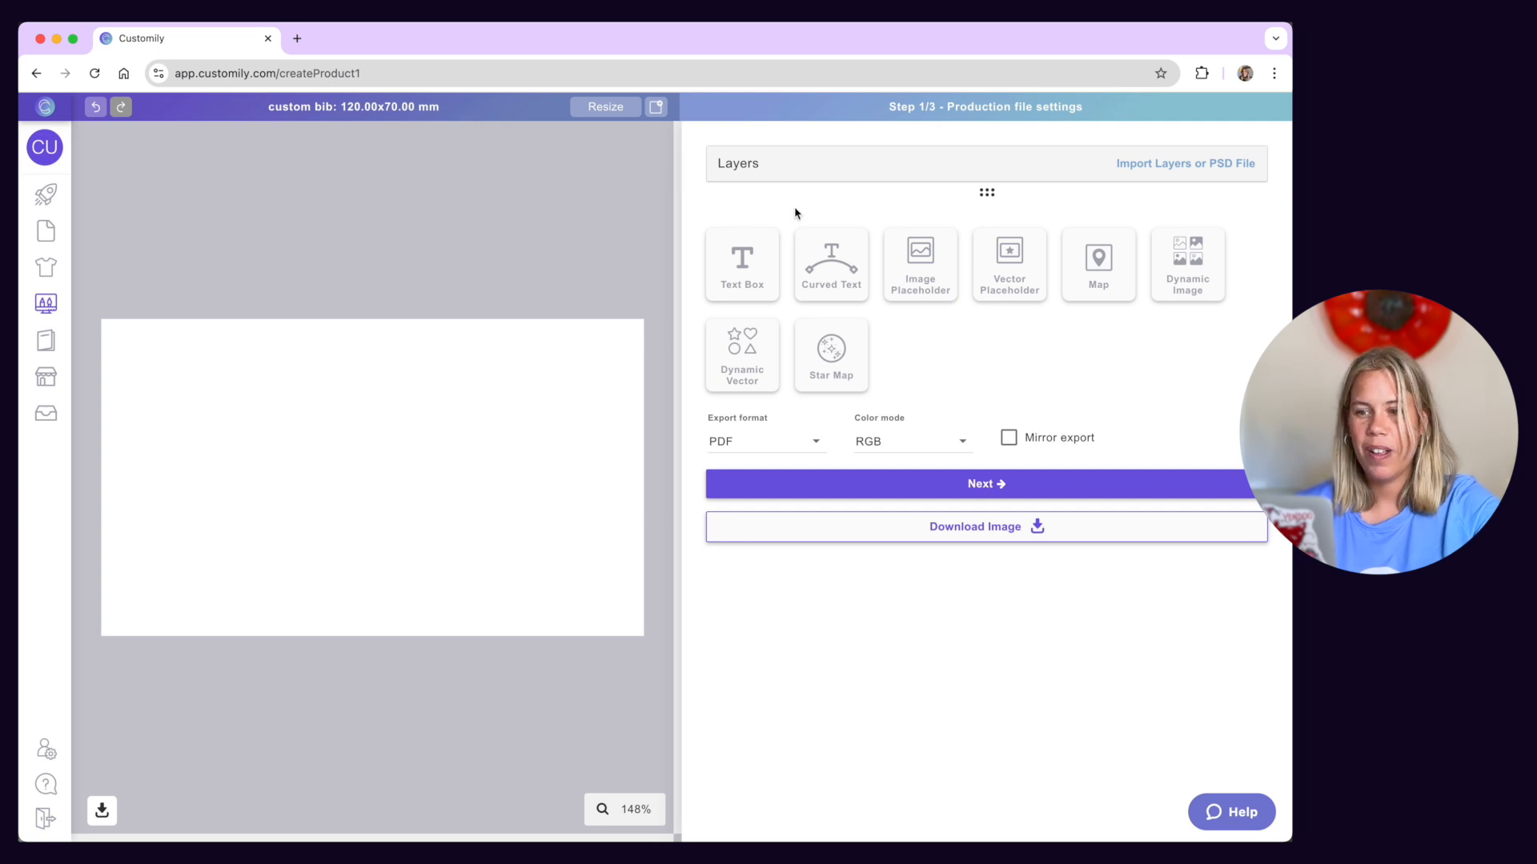
Step: Add a text box with its layer named "Baby Name" and enlarge it to cover most of the page
click(758, 274)
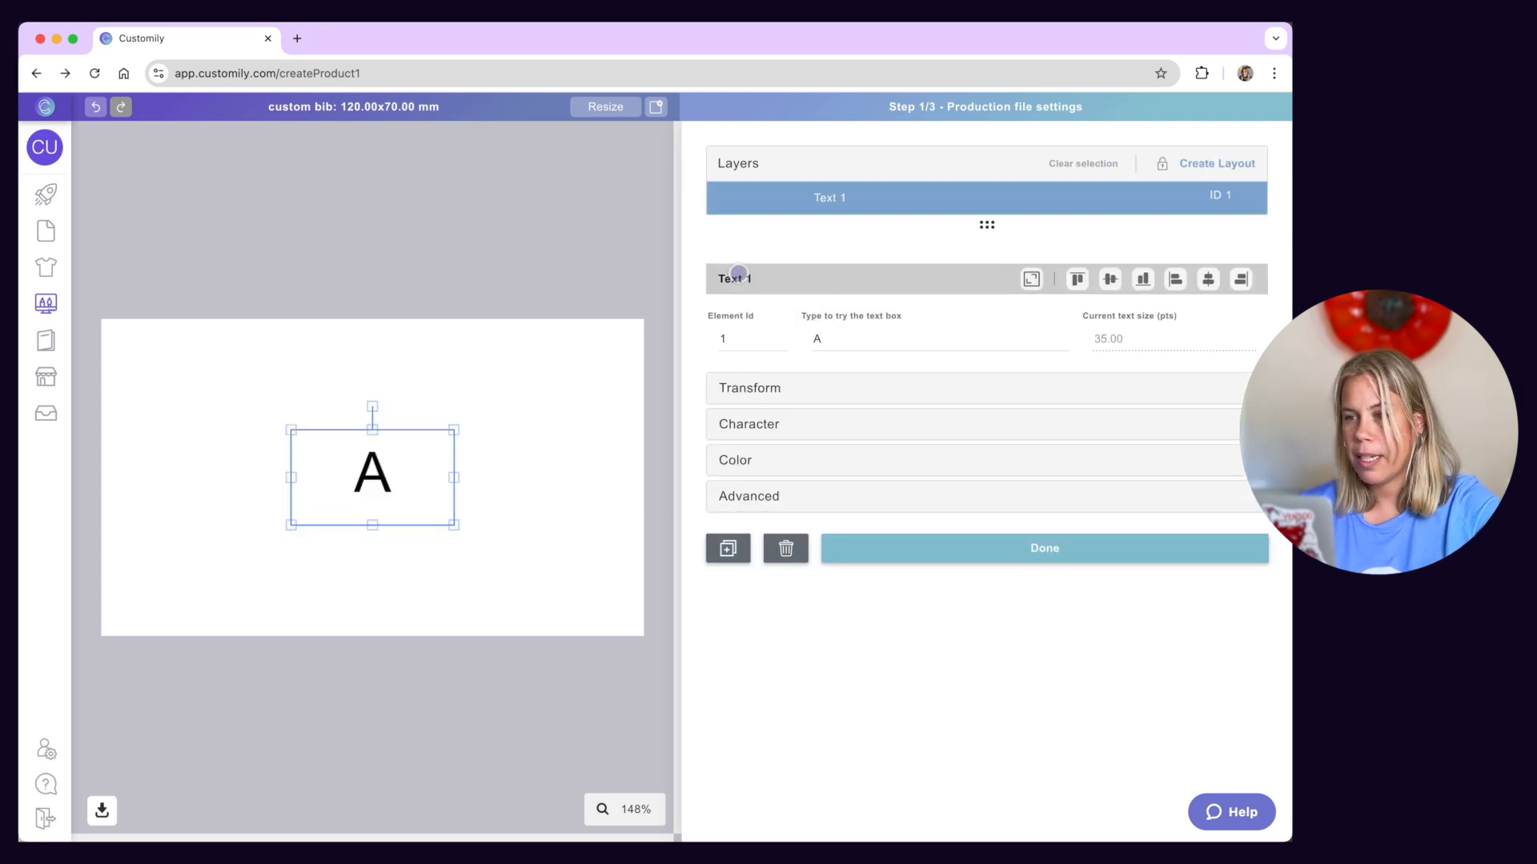
double_click(829, 196)
text(Baby Name)
key(Return)
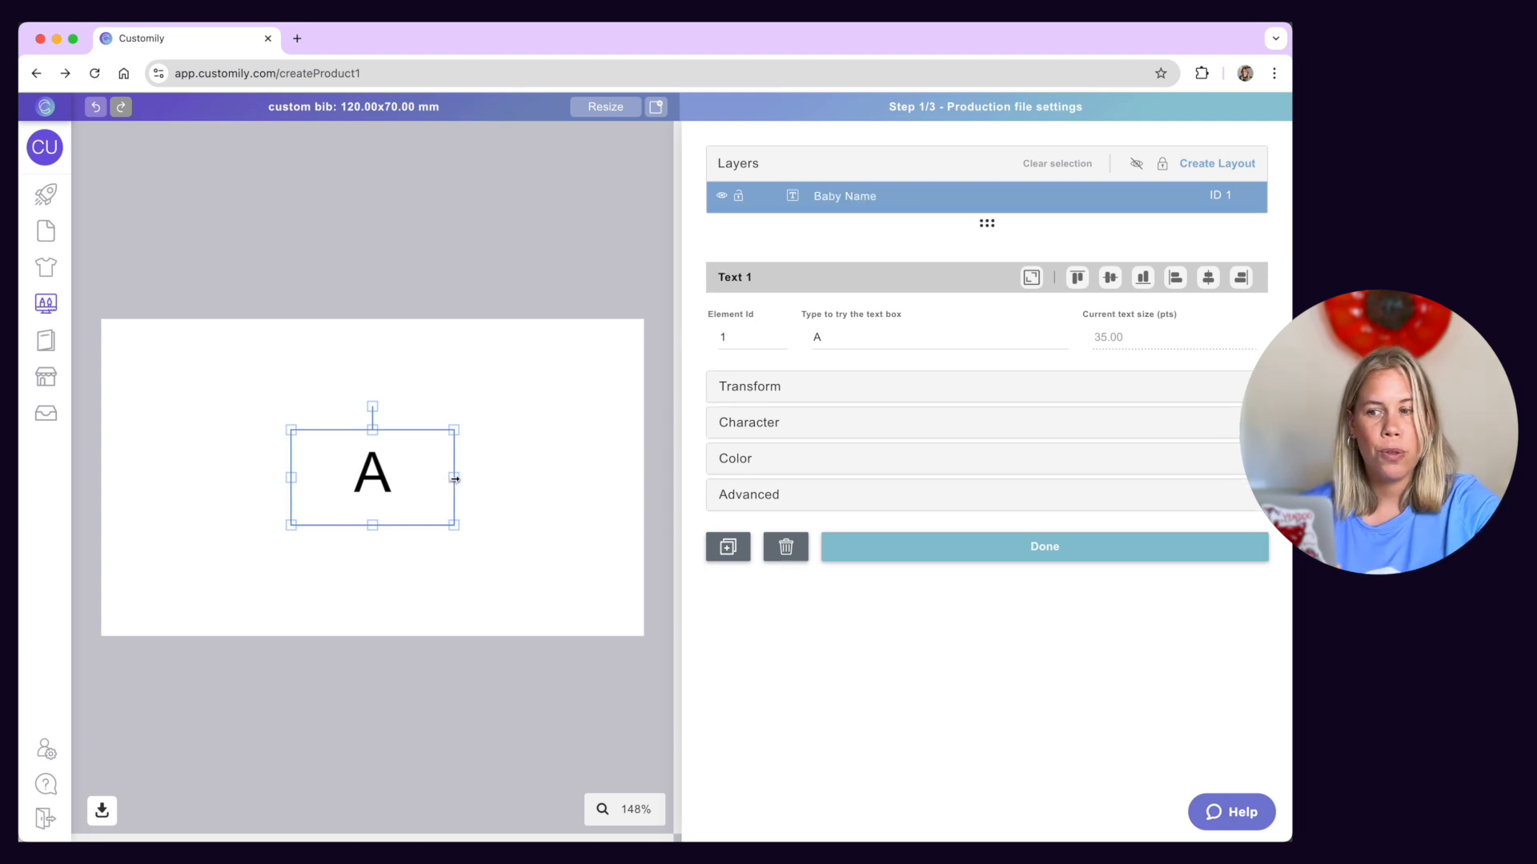
drag(462, 479, 582, 498)
drag(370, 429, 372, 367)
Step: Assign the Vintage font collection library to the Baby Name text and set its maximum size to 55 pts
click(775, 424)
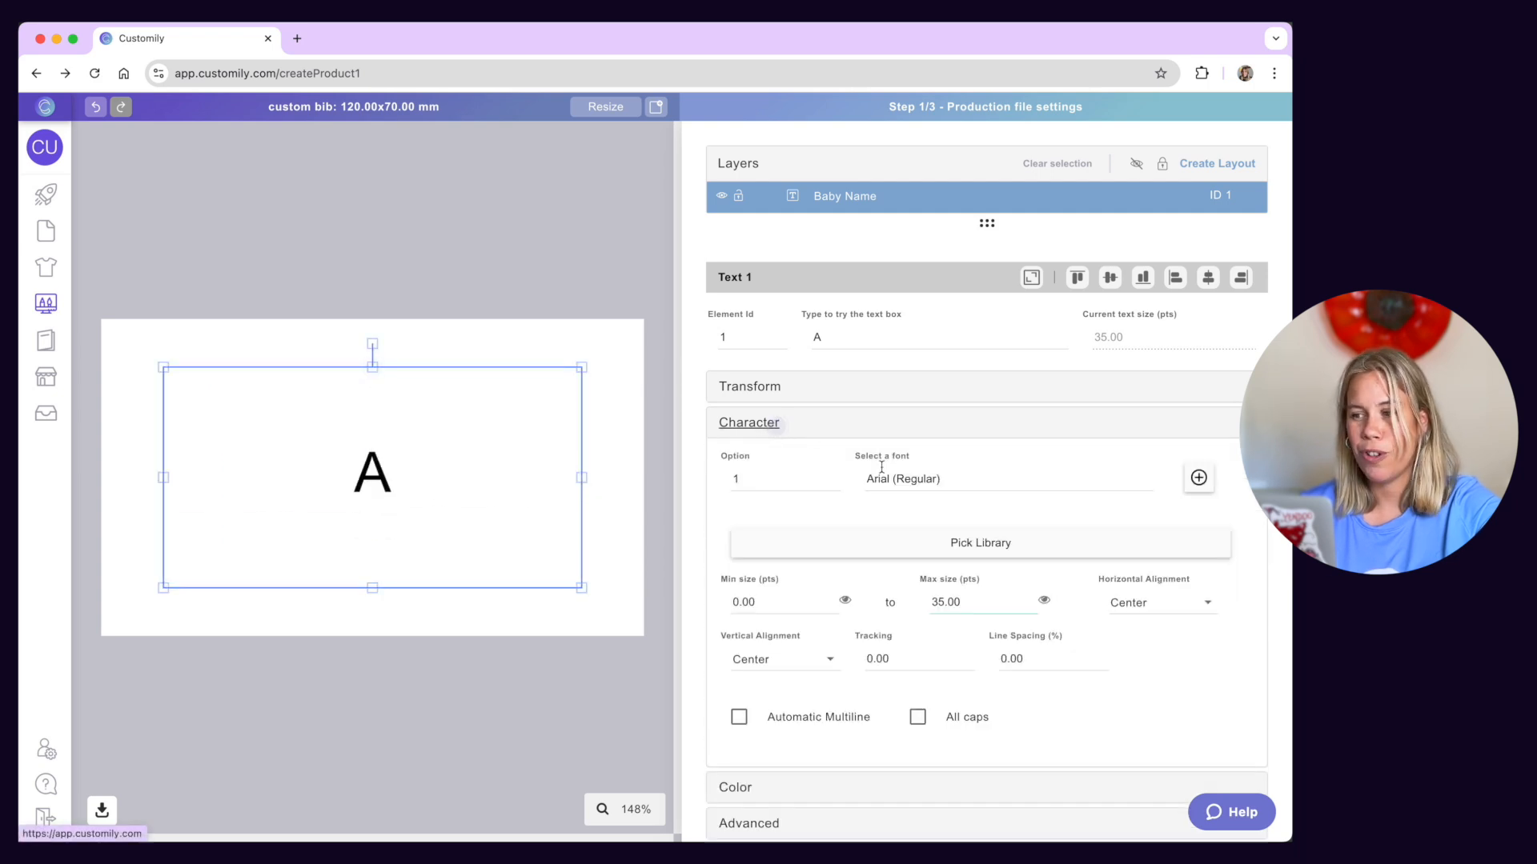
click(914, 559)
click(991, 530)
double_click(935, 606)
text(55)
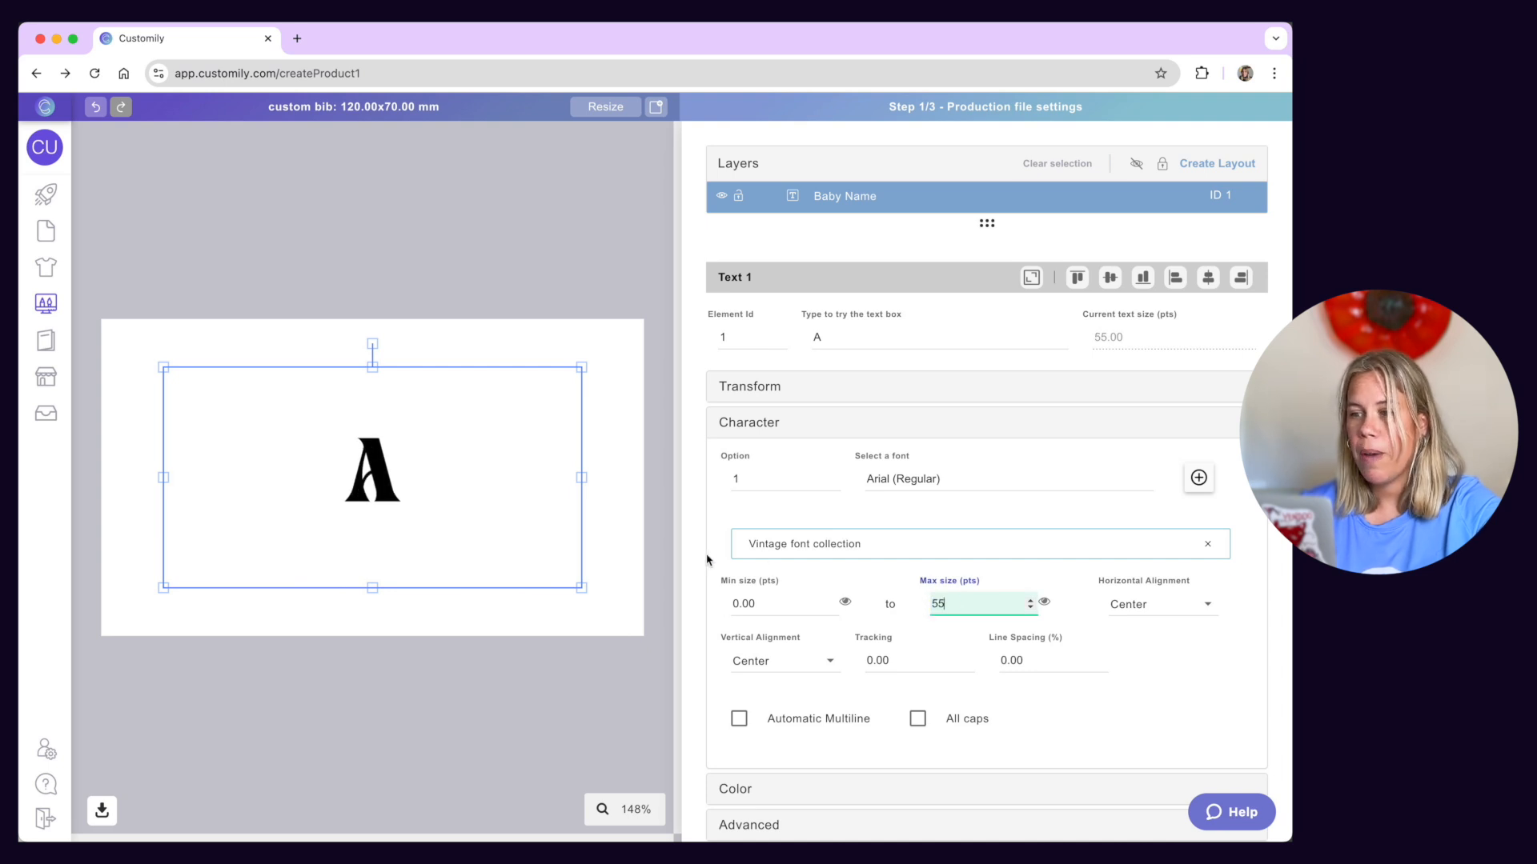
click(662, 535)
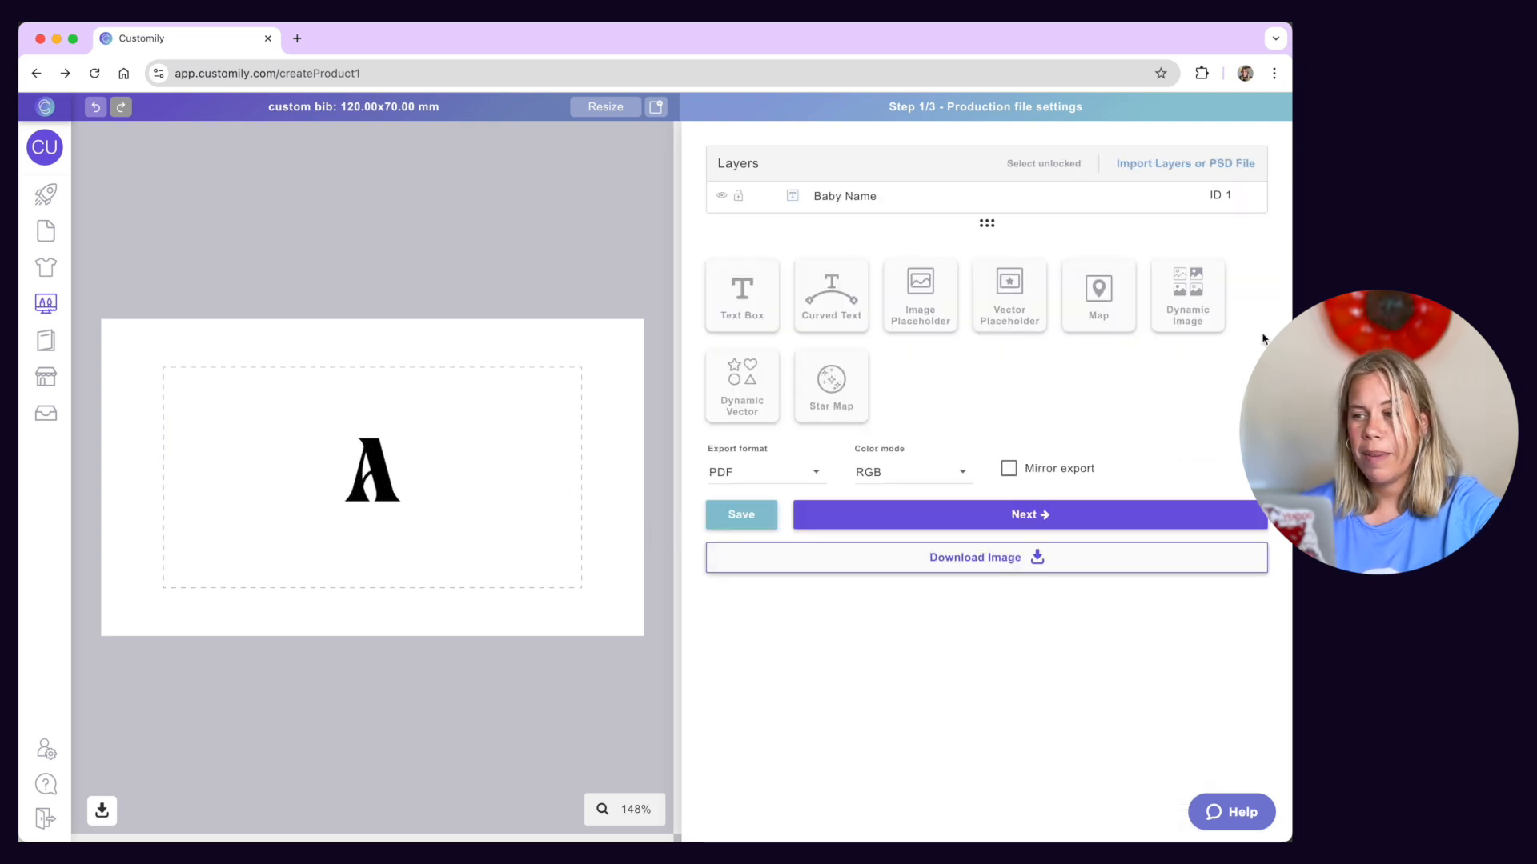
Step: Add a dynamic image using "safe area.png" and fit it to the canvas
click(1189, 300)
click(993, 364)
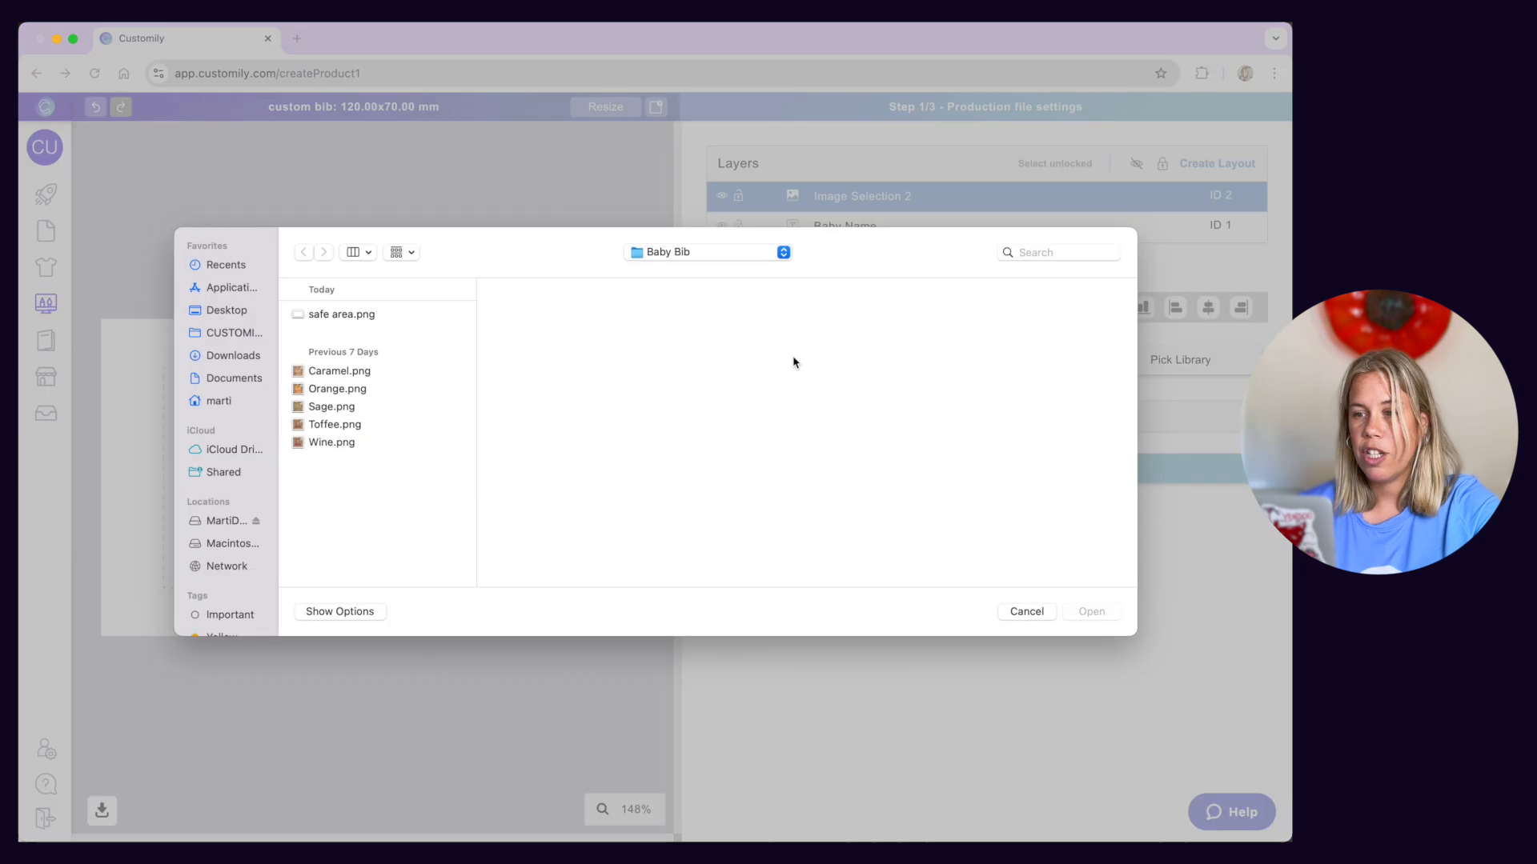
click(360, 314)
click(1092, 612)
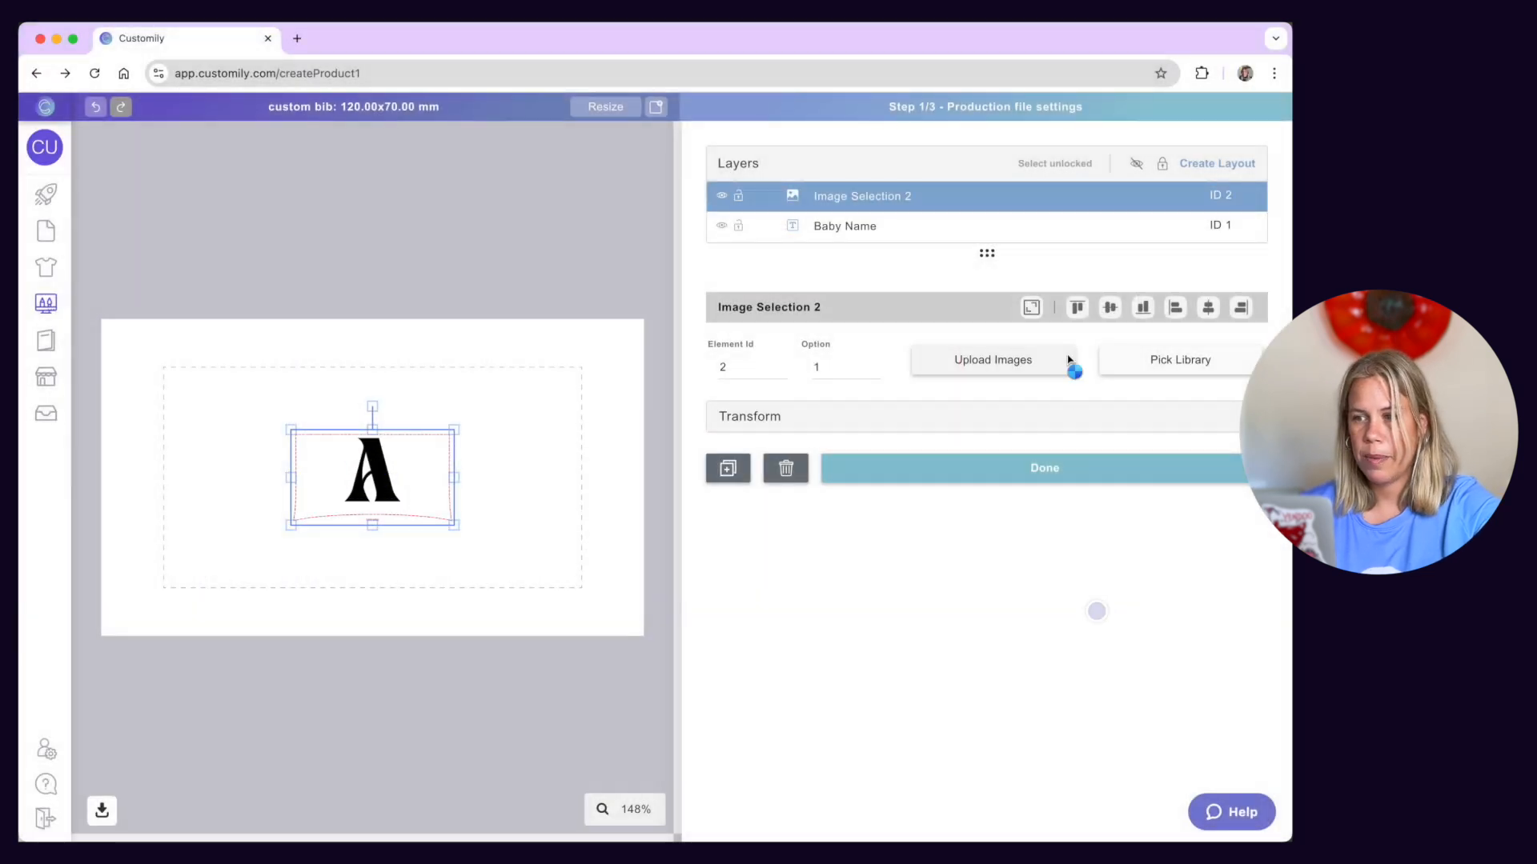
click(1027, 310)
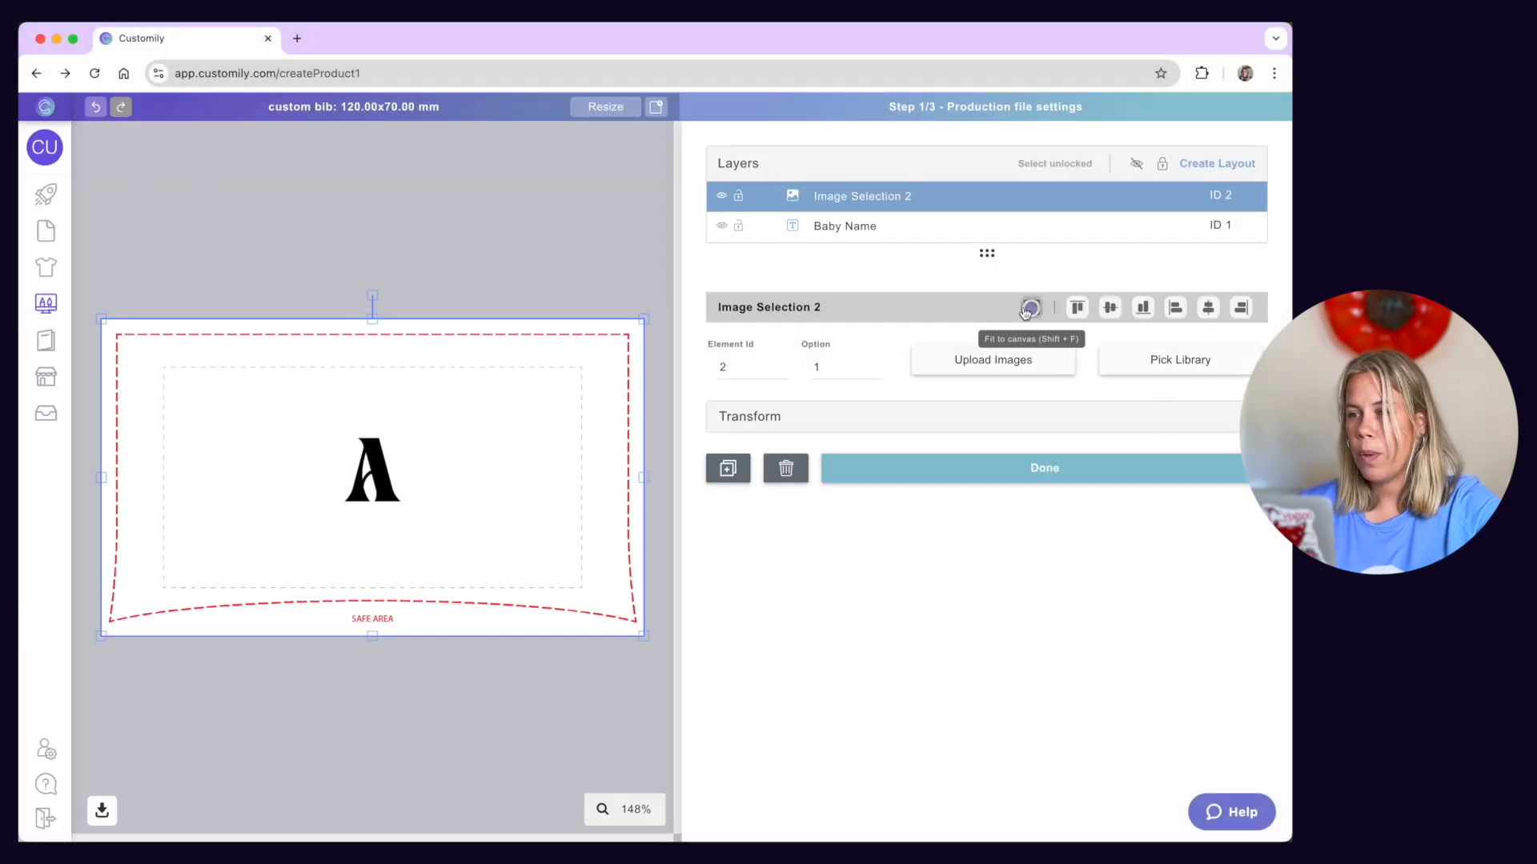
Step: Rename the safe area image layer "Safe Area", toggle its visibility off and on, and lock it
double_click(828, 196)
text(Safe Area)
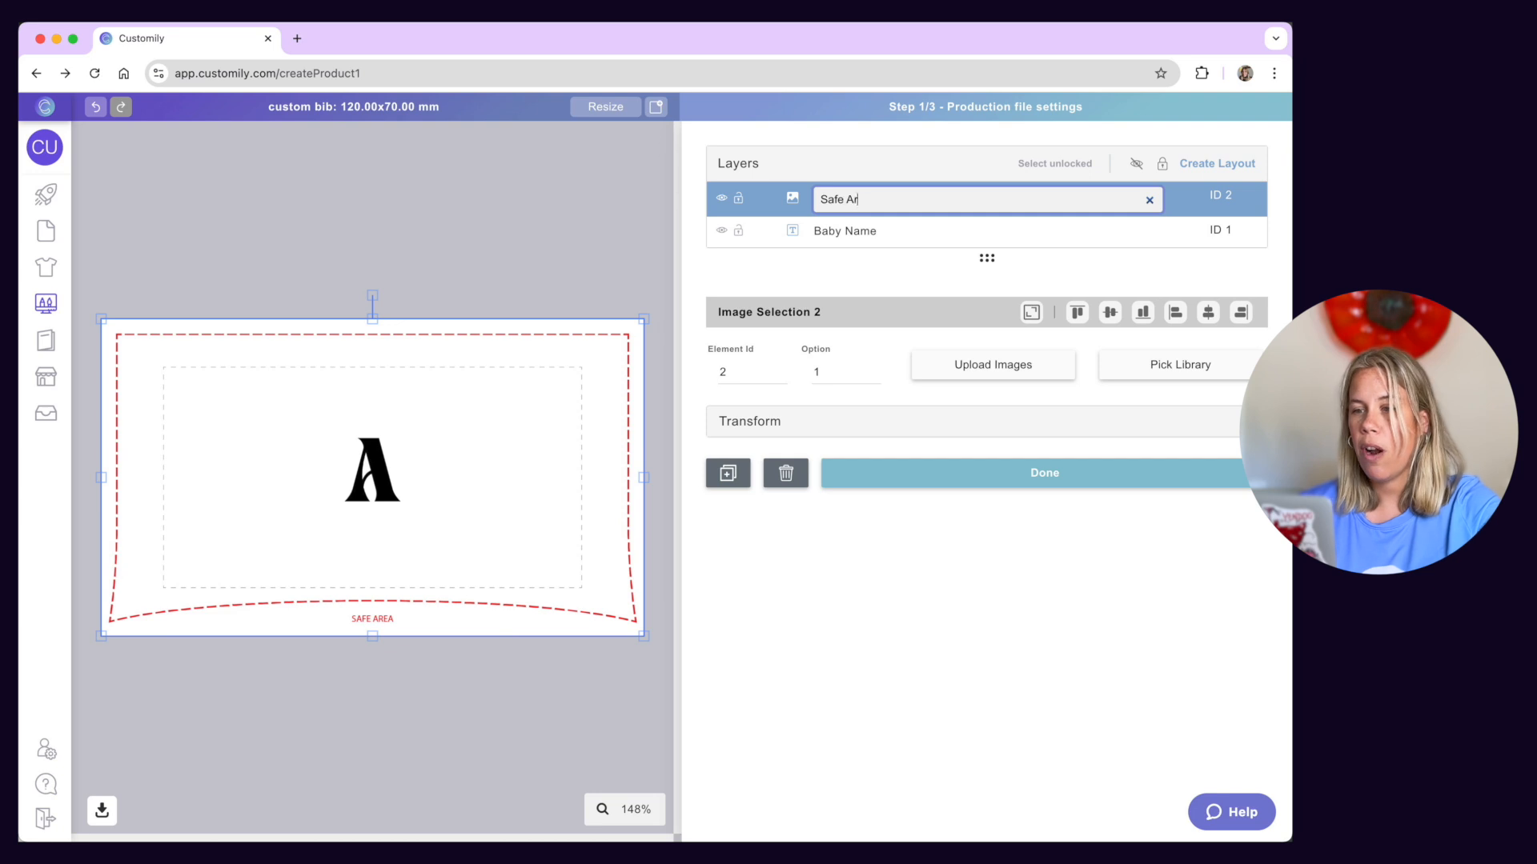
key(Return)
click(721, 197)
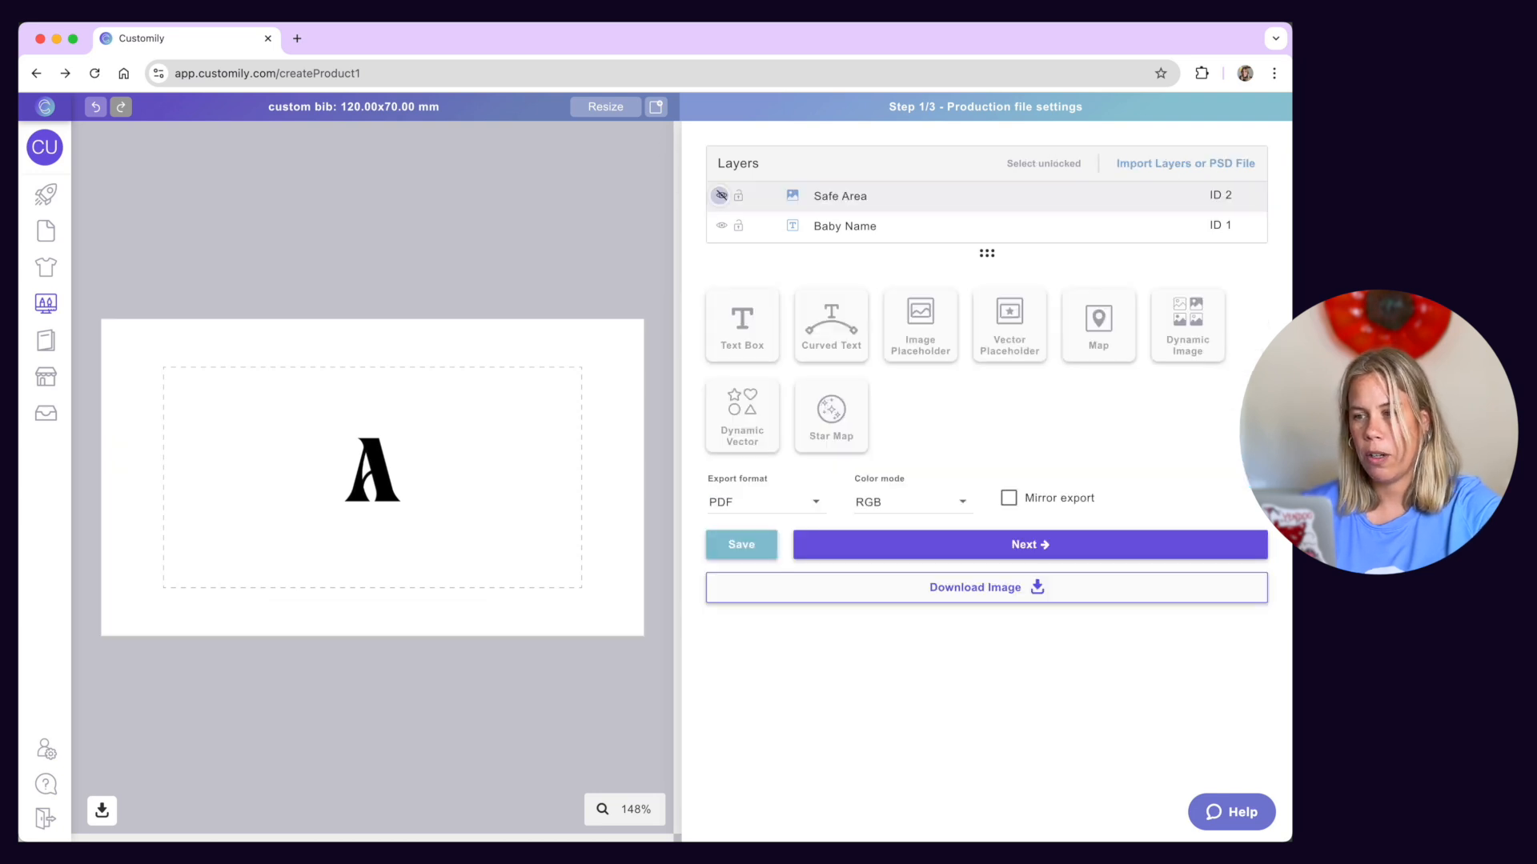
click(721, 197)
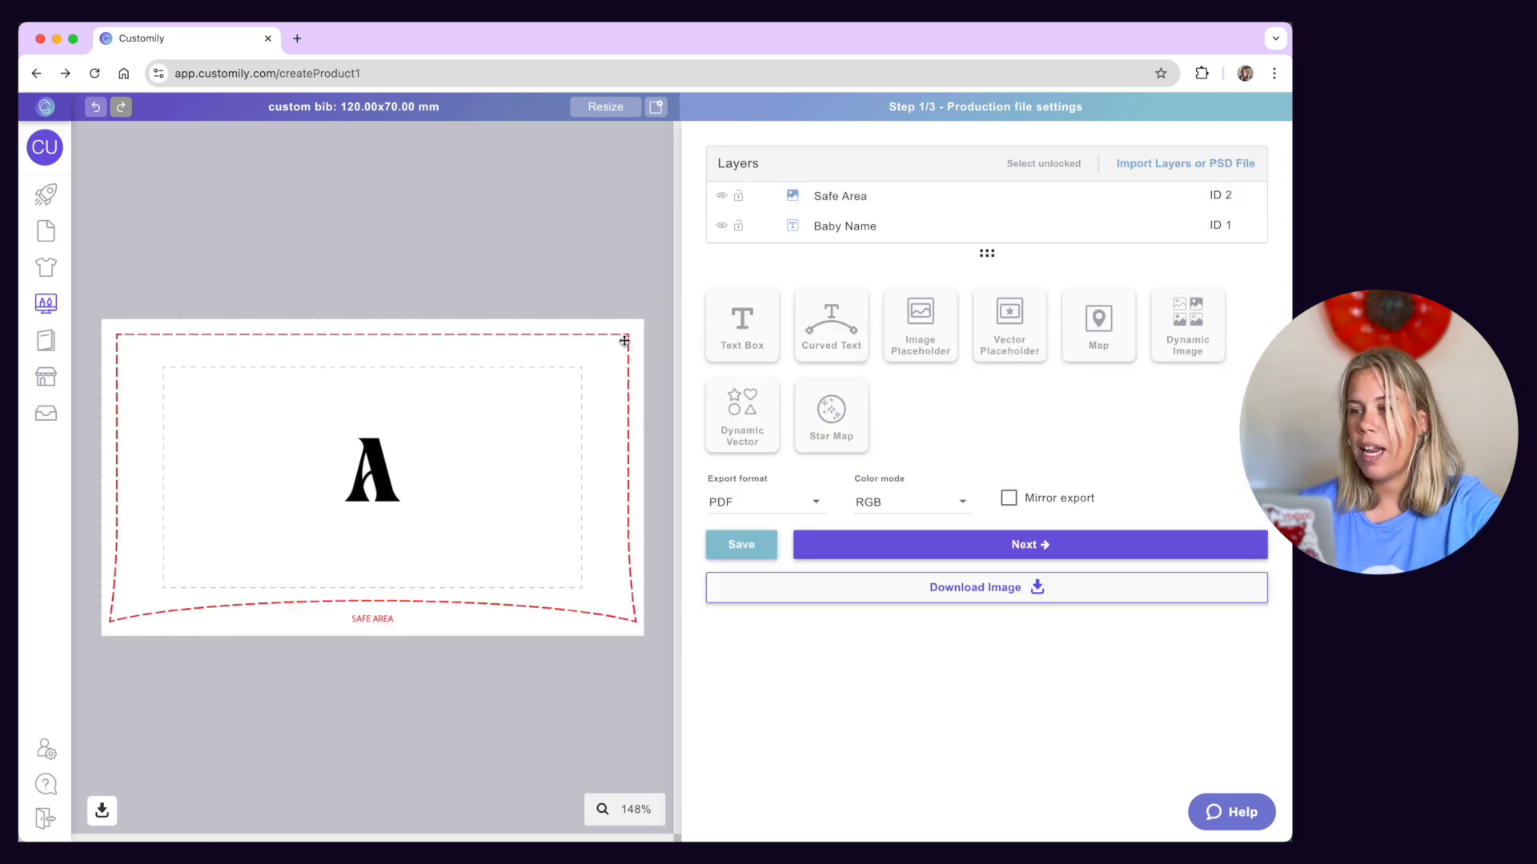
click(737, 196)
click(738, 197)
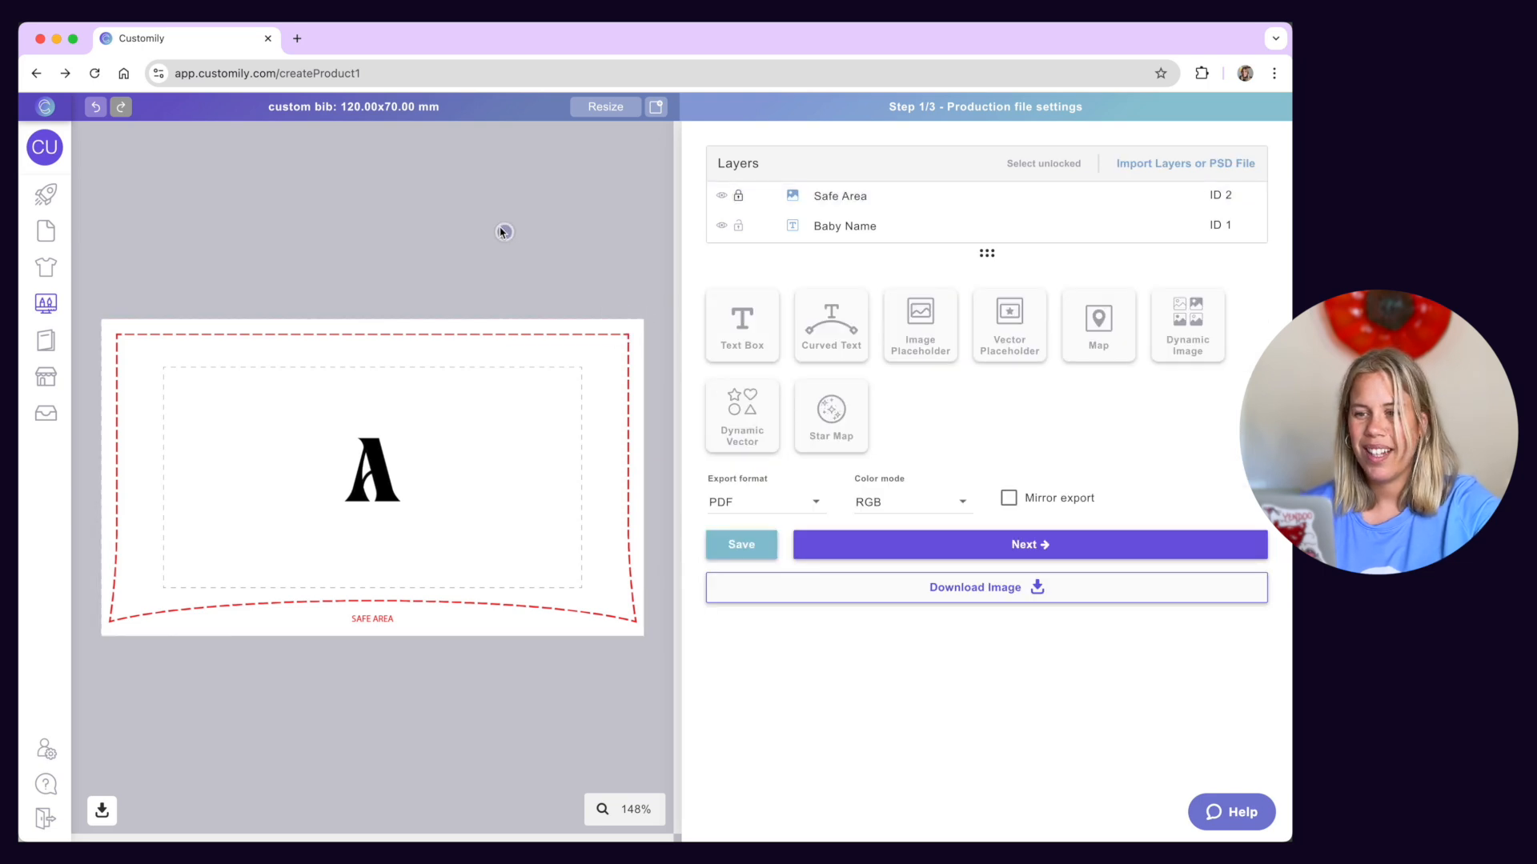
Step: Set the Baby Name layer's sample text to "Name Here" and continue to the template's background stage
click(396, 497)
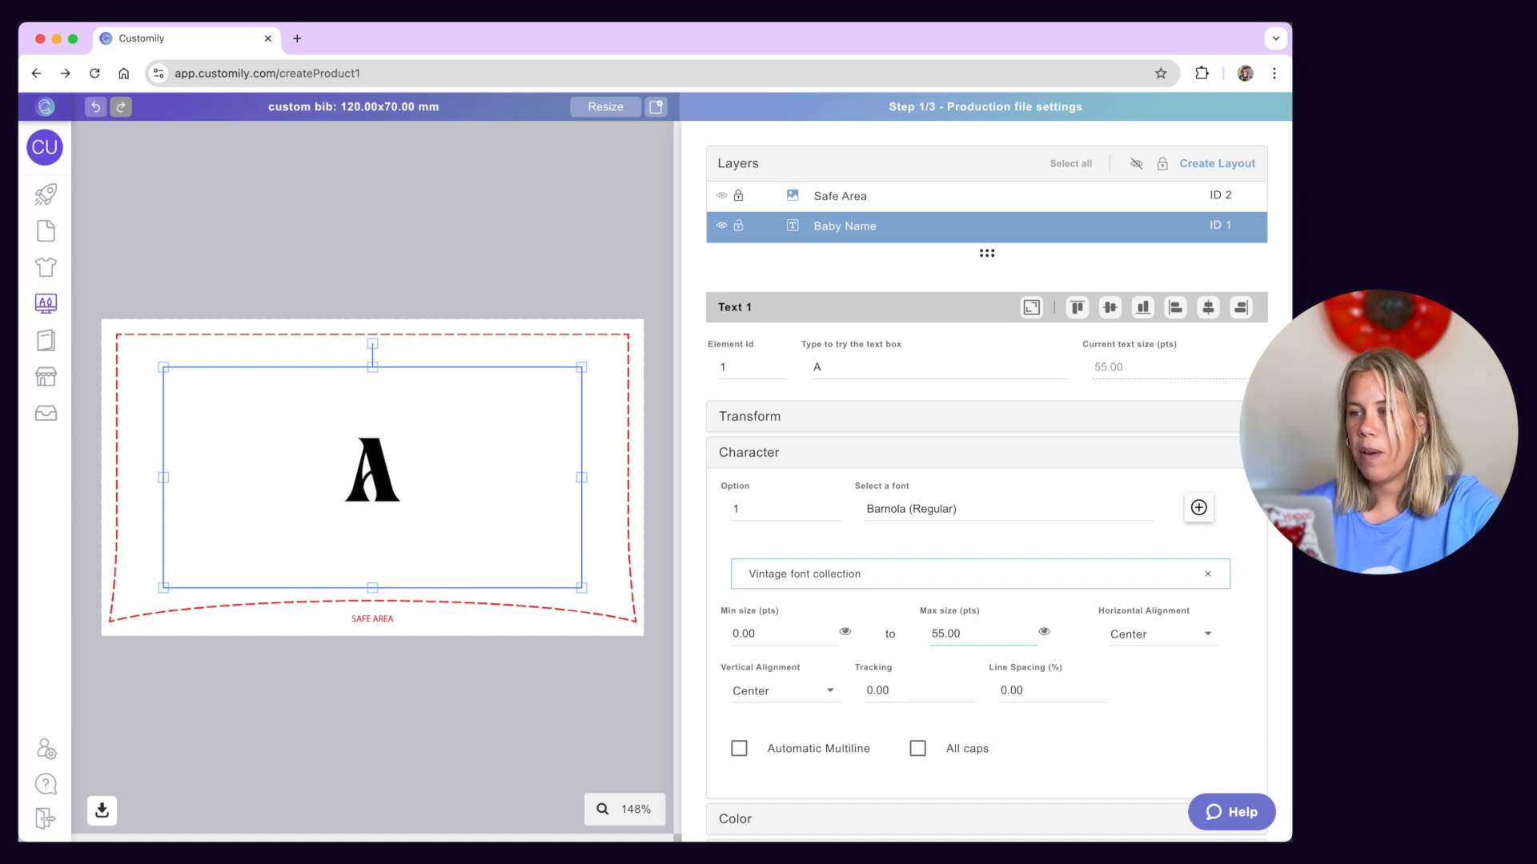
double_click(816, 370)
text(N)
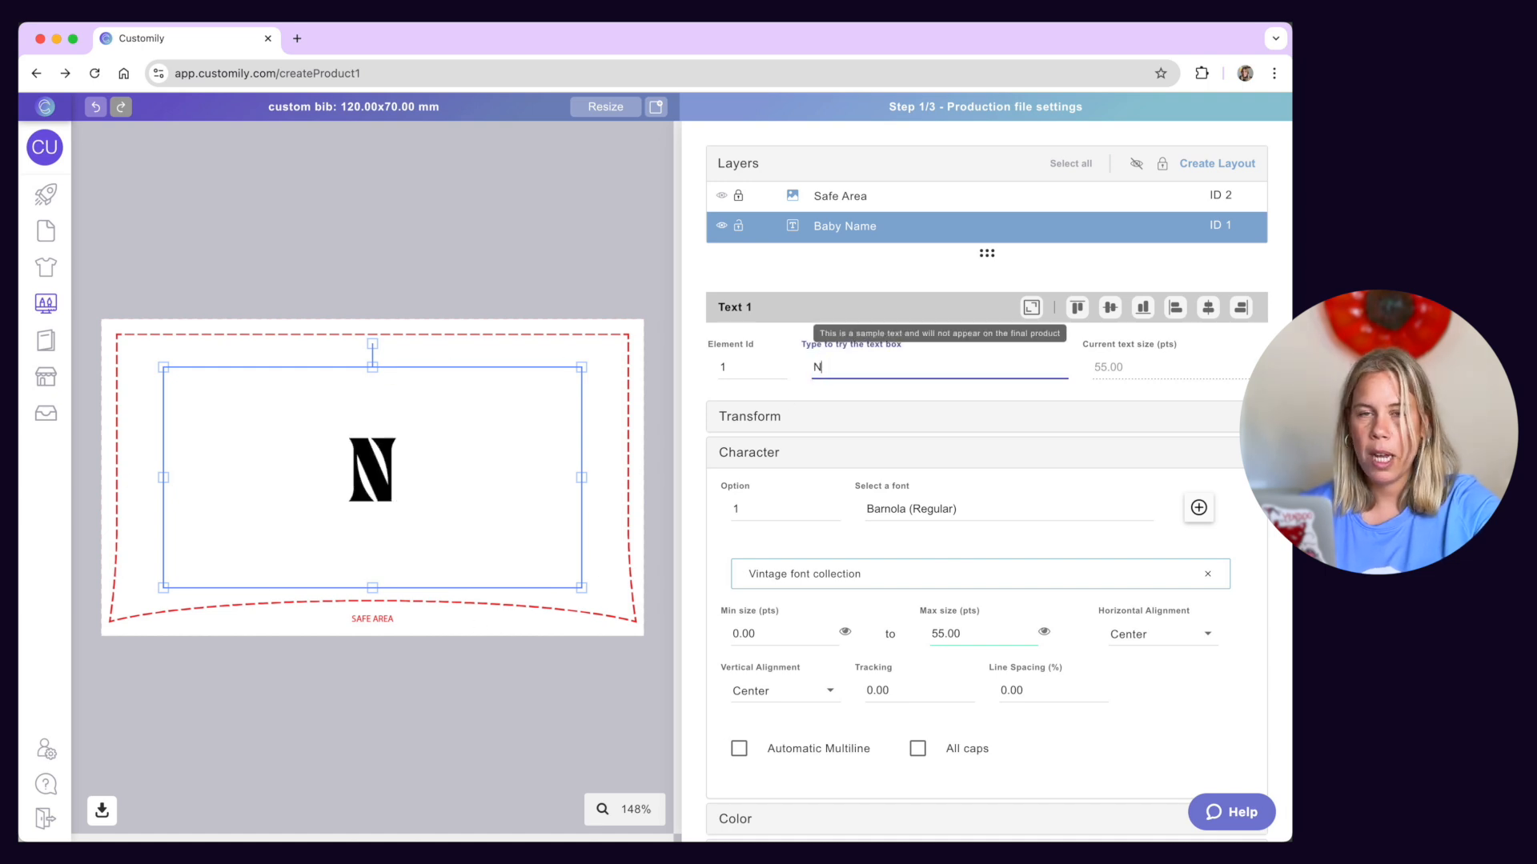
text(ame Here)
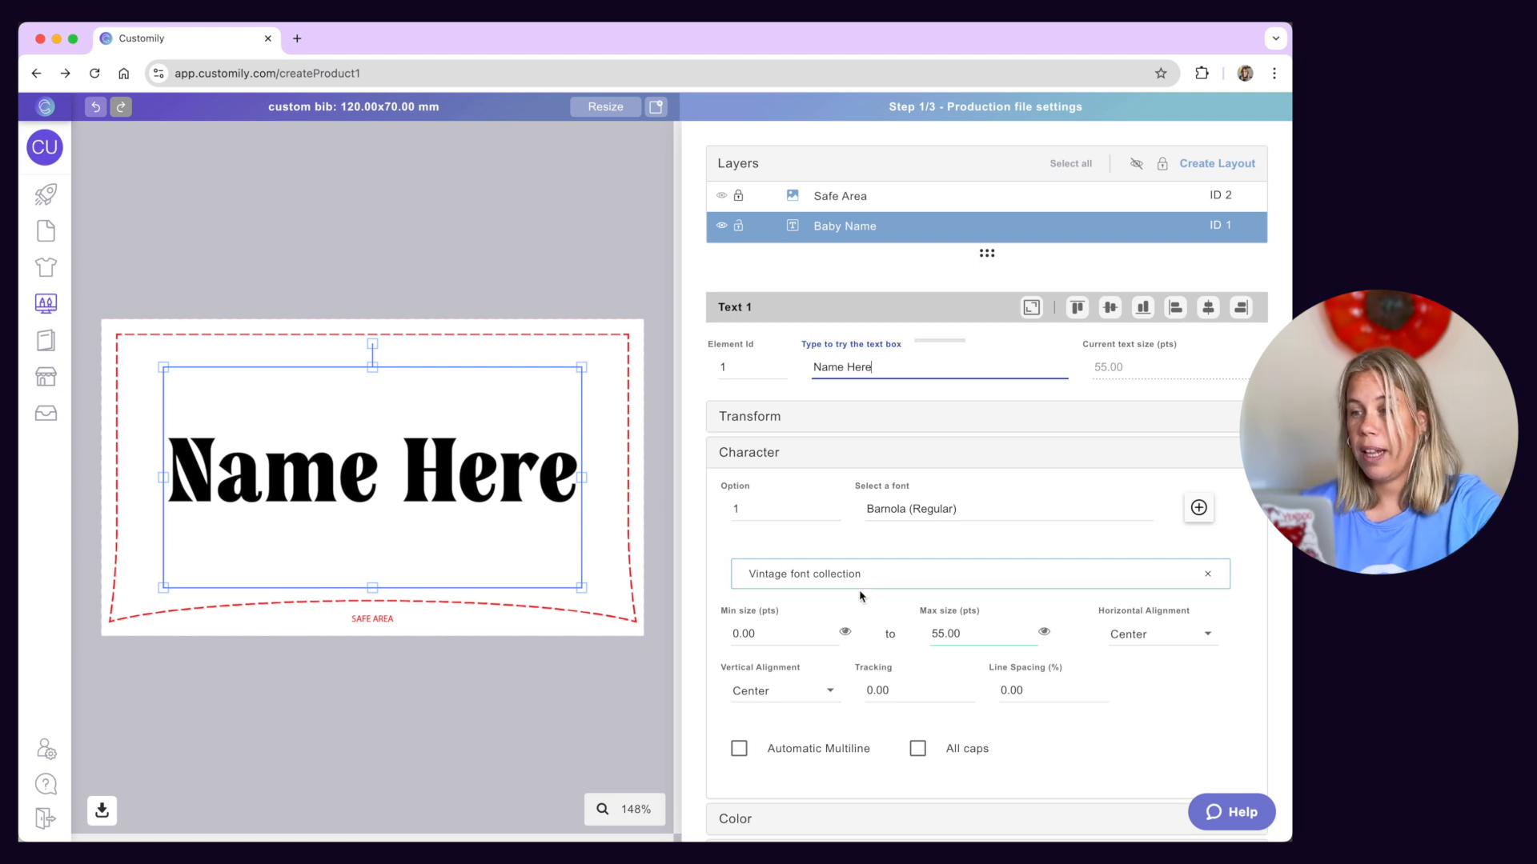
scroll(901, 800, down, 3)
click(900, 814)
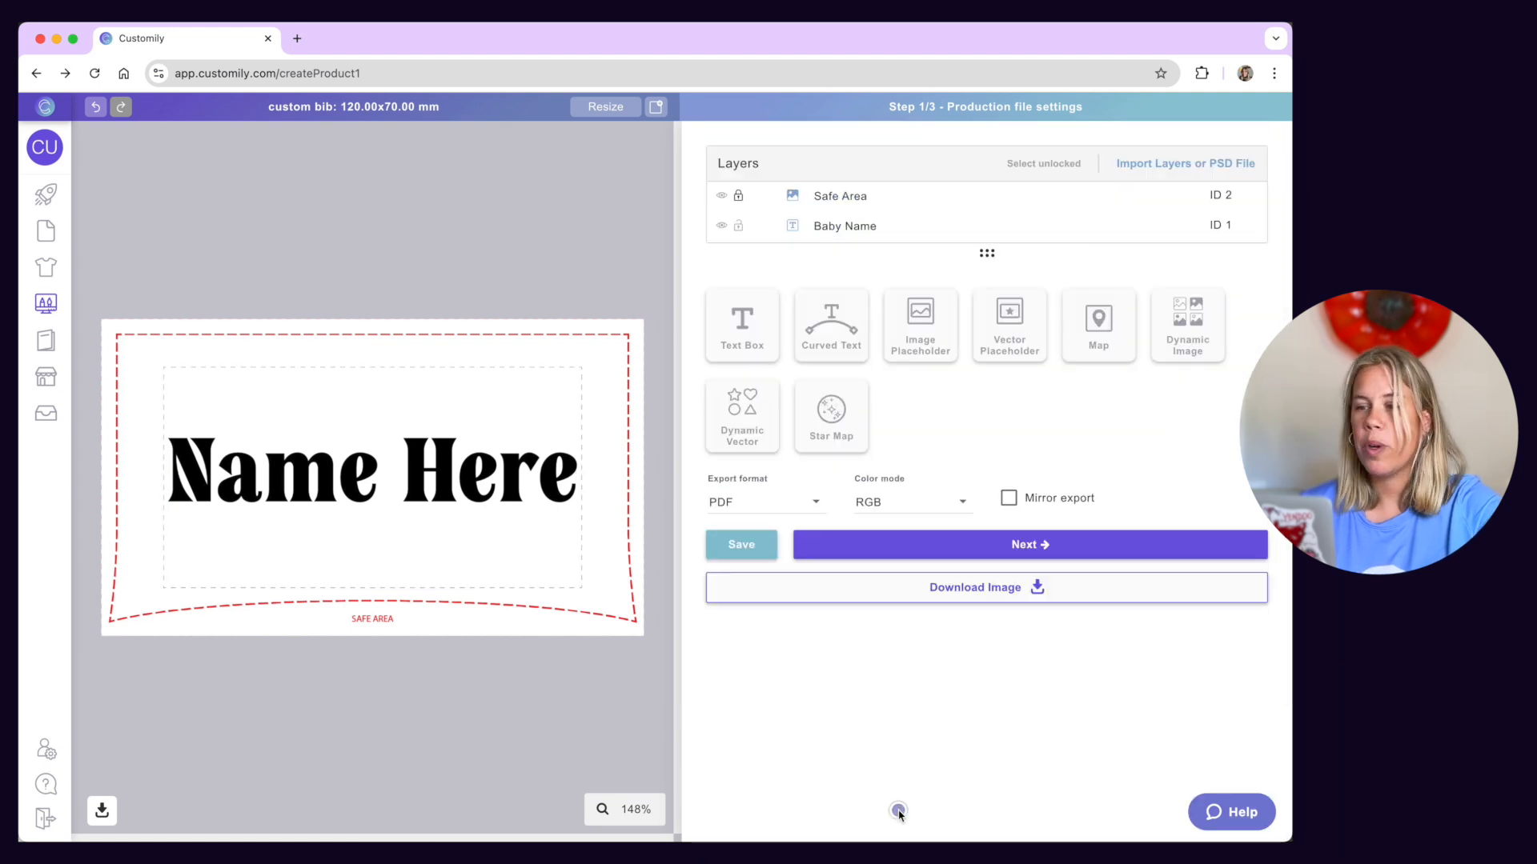
click(888, 556)
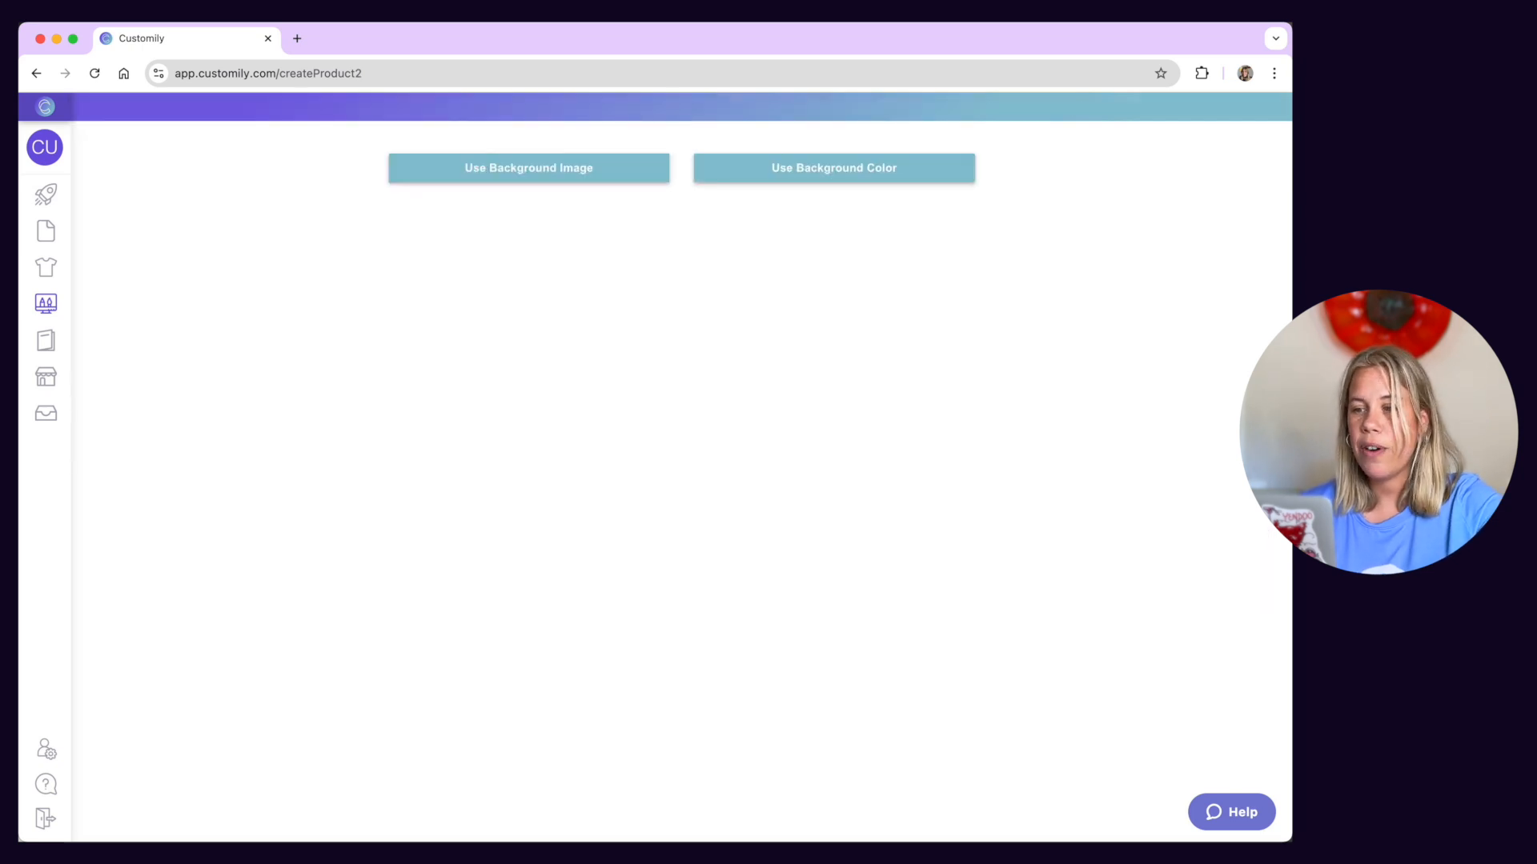
Step: Upload Caramel.png as the preview's background image and accept its automatic downscaling
click(529, 170)
click(590, 219)
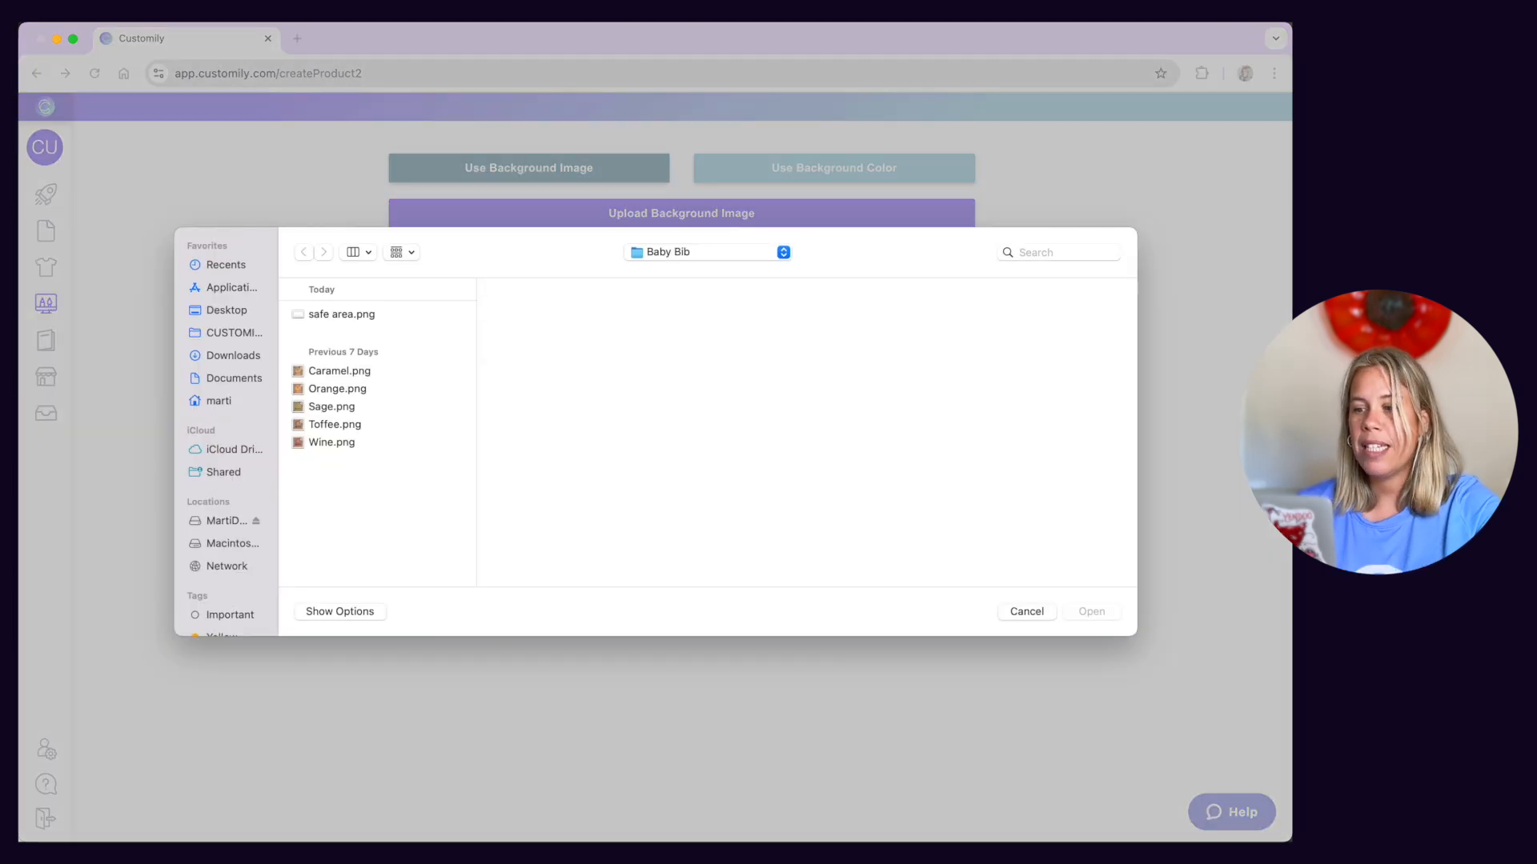
click(336, 371)
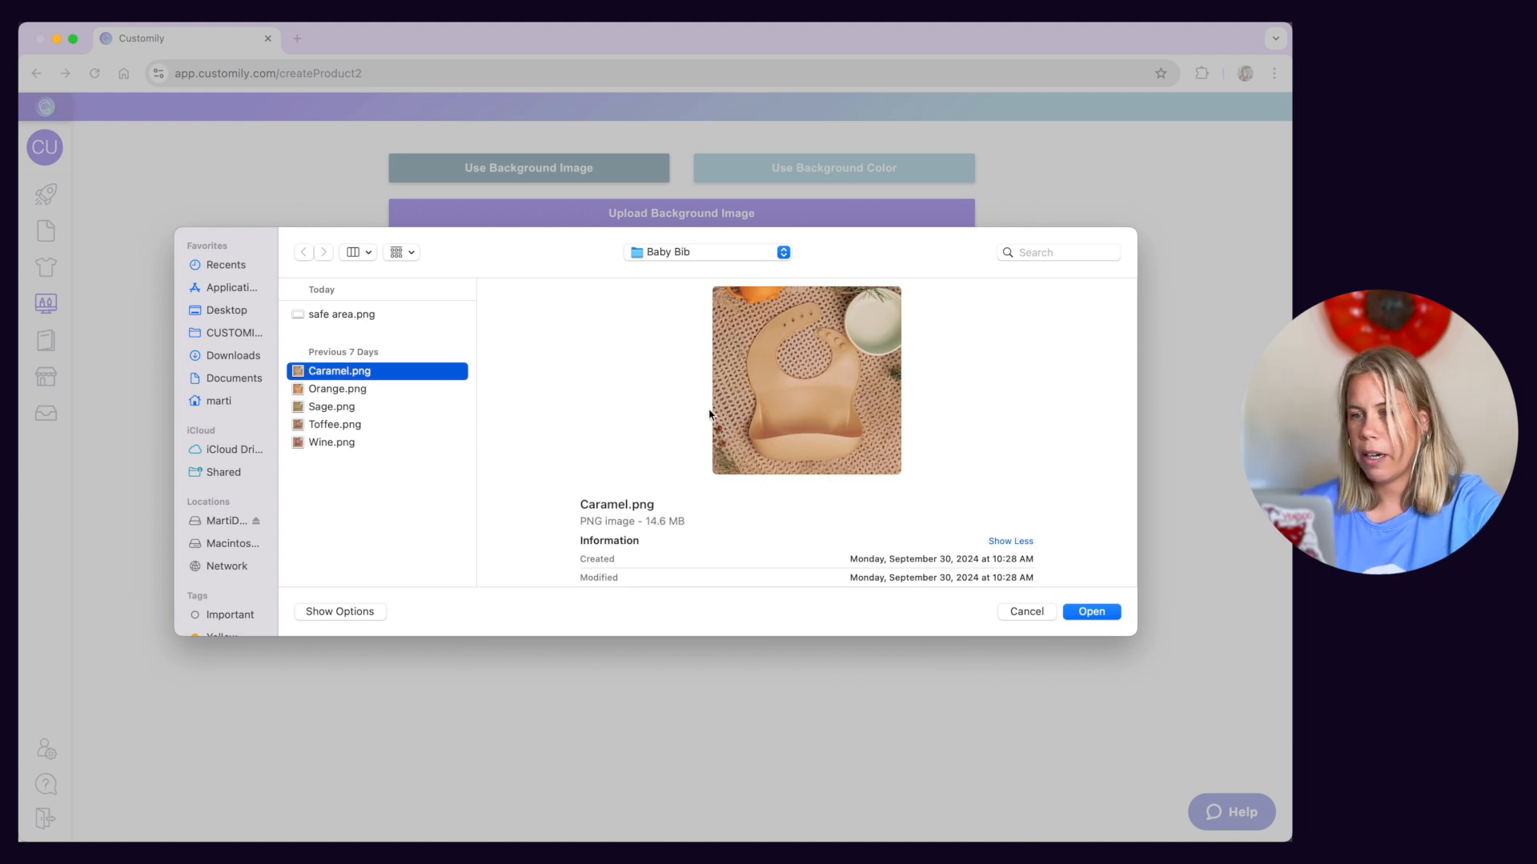
click(1088, 613)
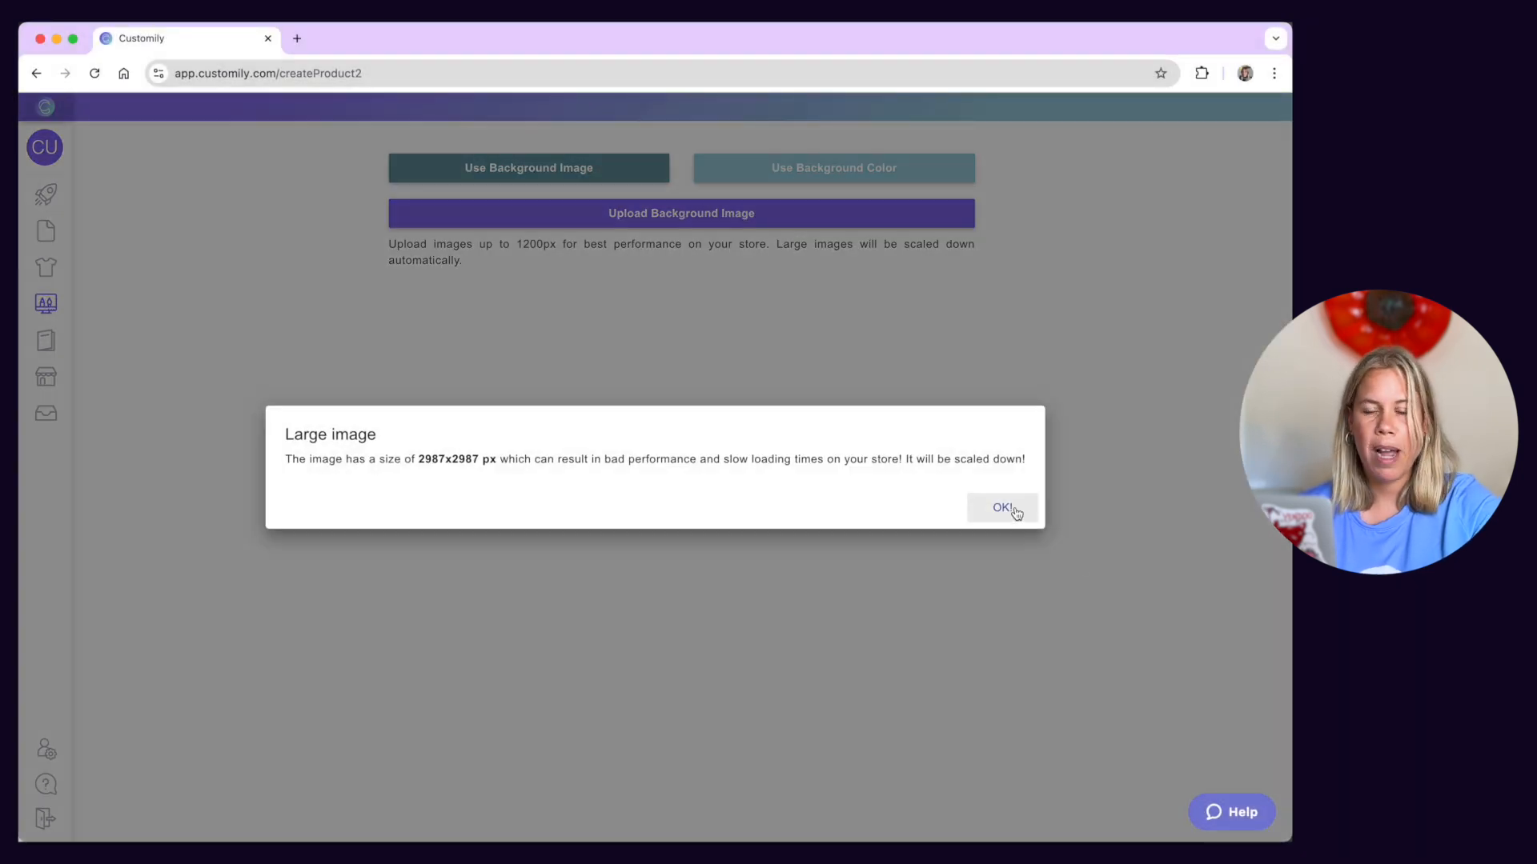
click(1015, 509)
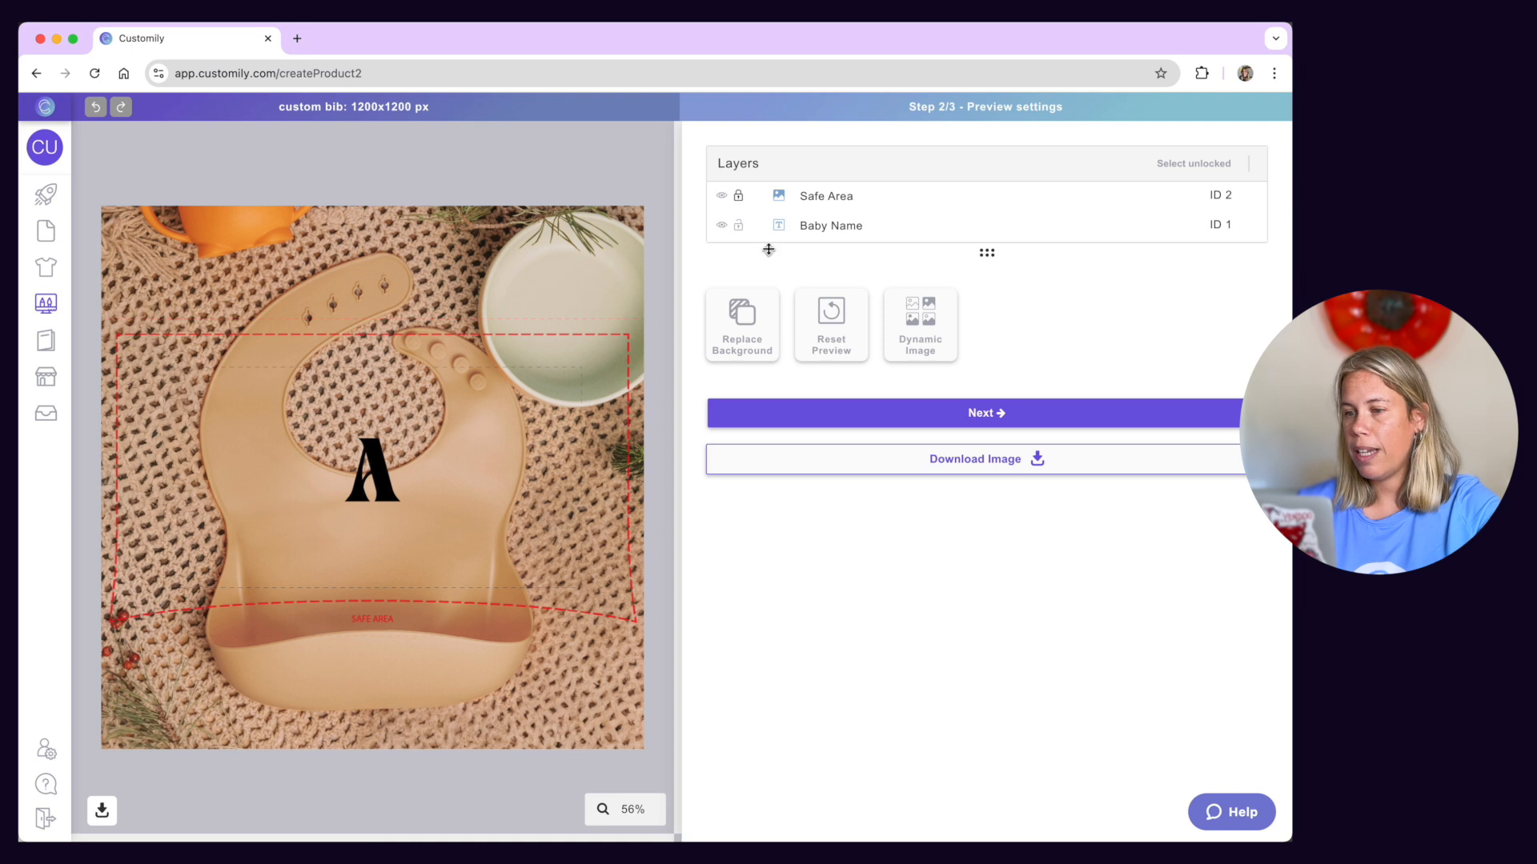
Step: Unlock the Safe Area layer, scale it together with Baby Name to about 570 × 333 px on the bib's lower front, and hide Safe Area
click(738, 197)
click(836, 207)
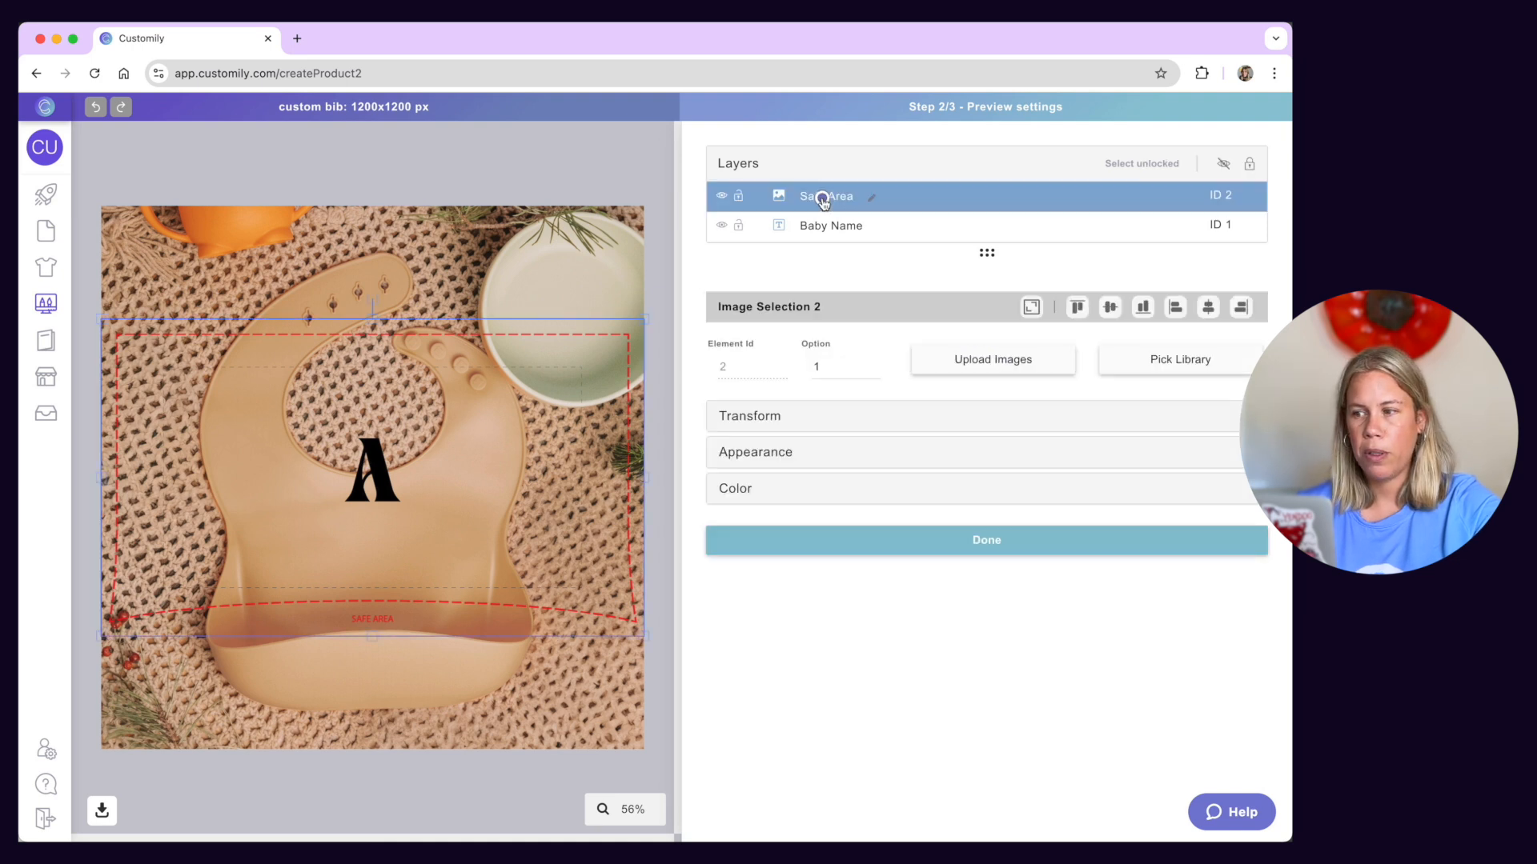
shift+click(836, 227)
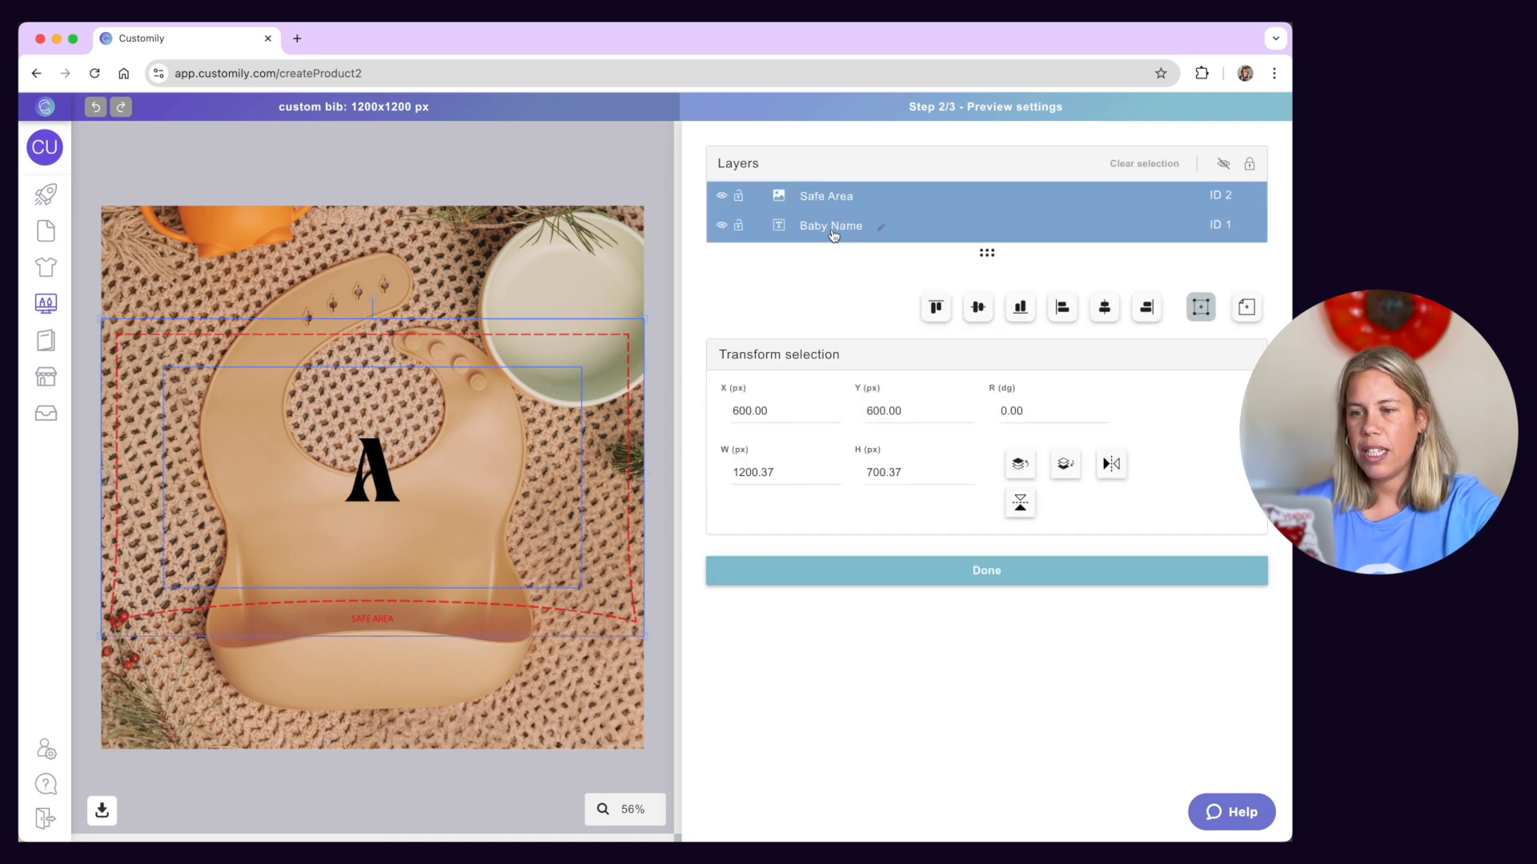
drag(645, 319, 424, 447)
drag(324, 518, 429, 532)
drag(525, 479, 509, 489)
drag(443, 549, 438, 560)
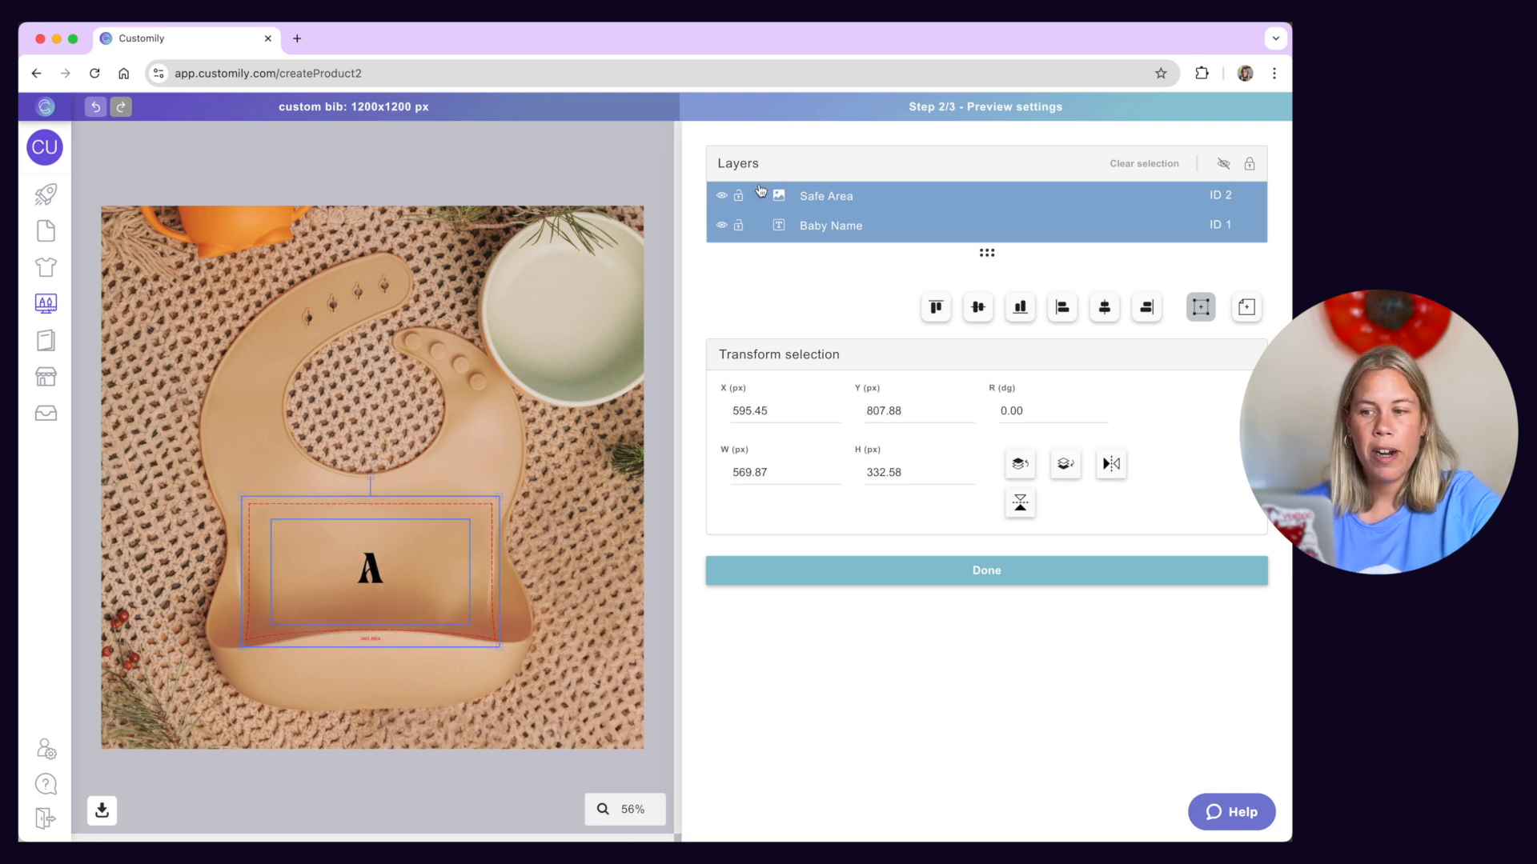
click(822, 202)
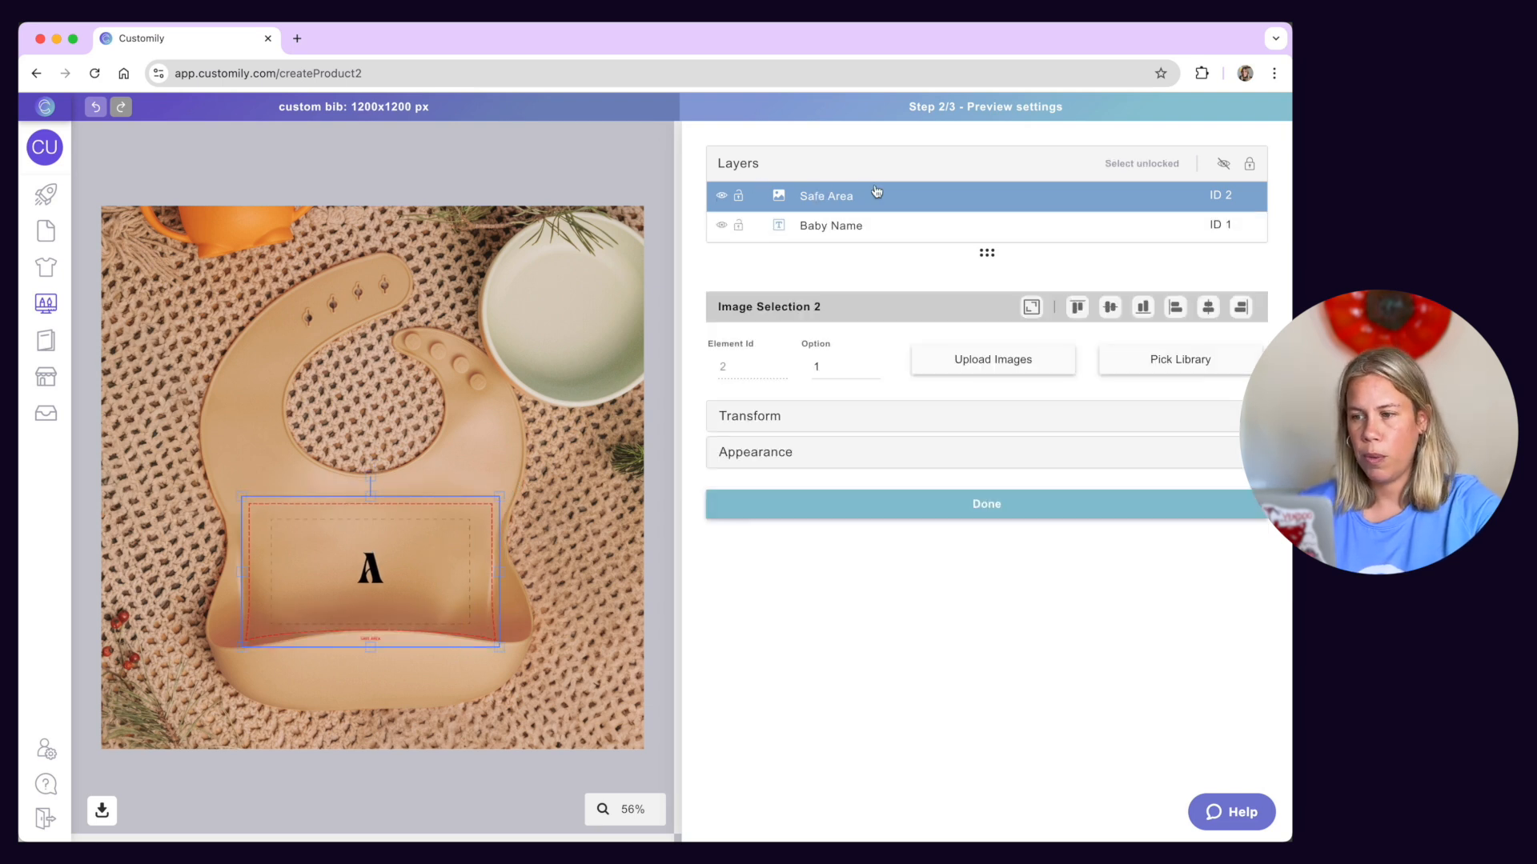
click(721, 195)
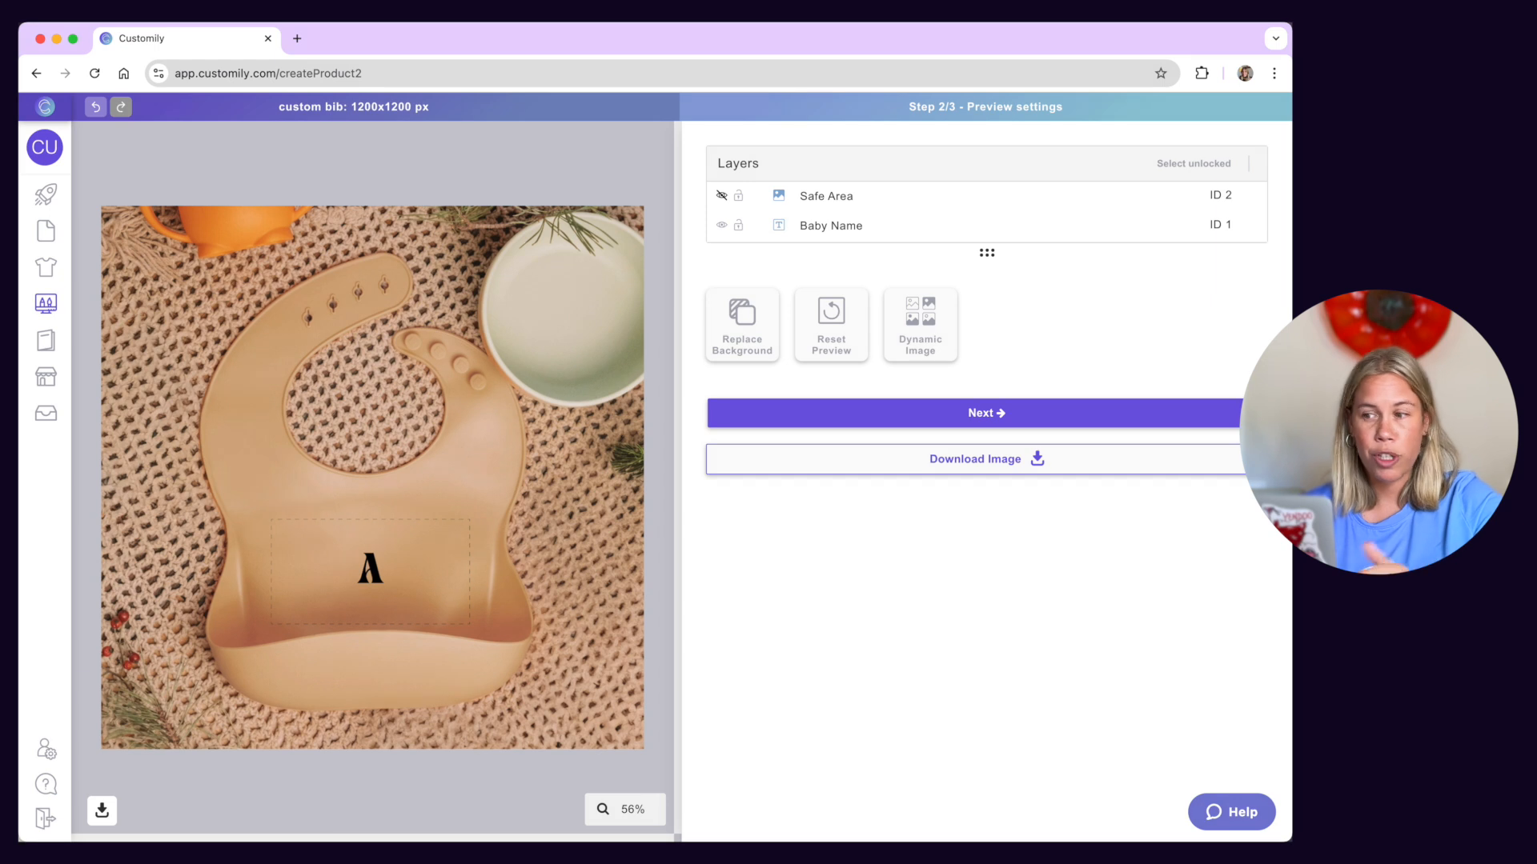
Step: Add a dynamic image with Caramel.png, Orange.png, Sage.png, Toffee.png and Wine.png, and fit it to the canvas
click(924, 337)
click(958, 393)
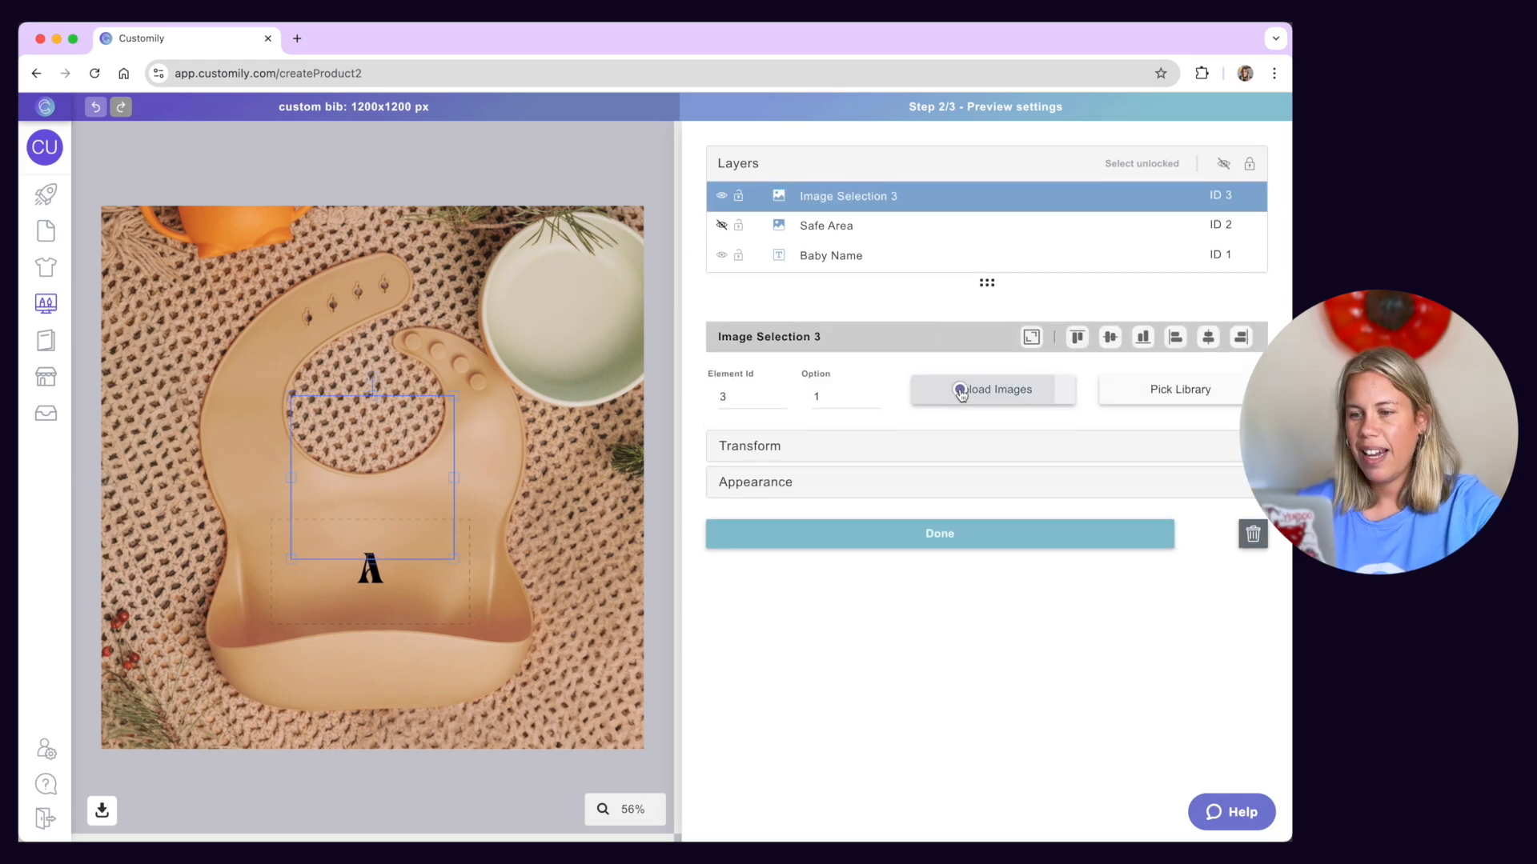
click(343, 371)
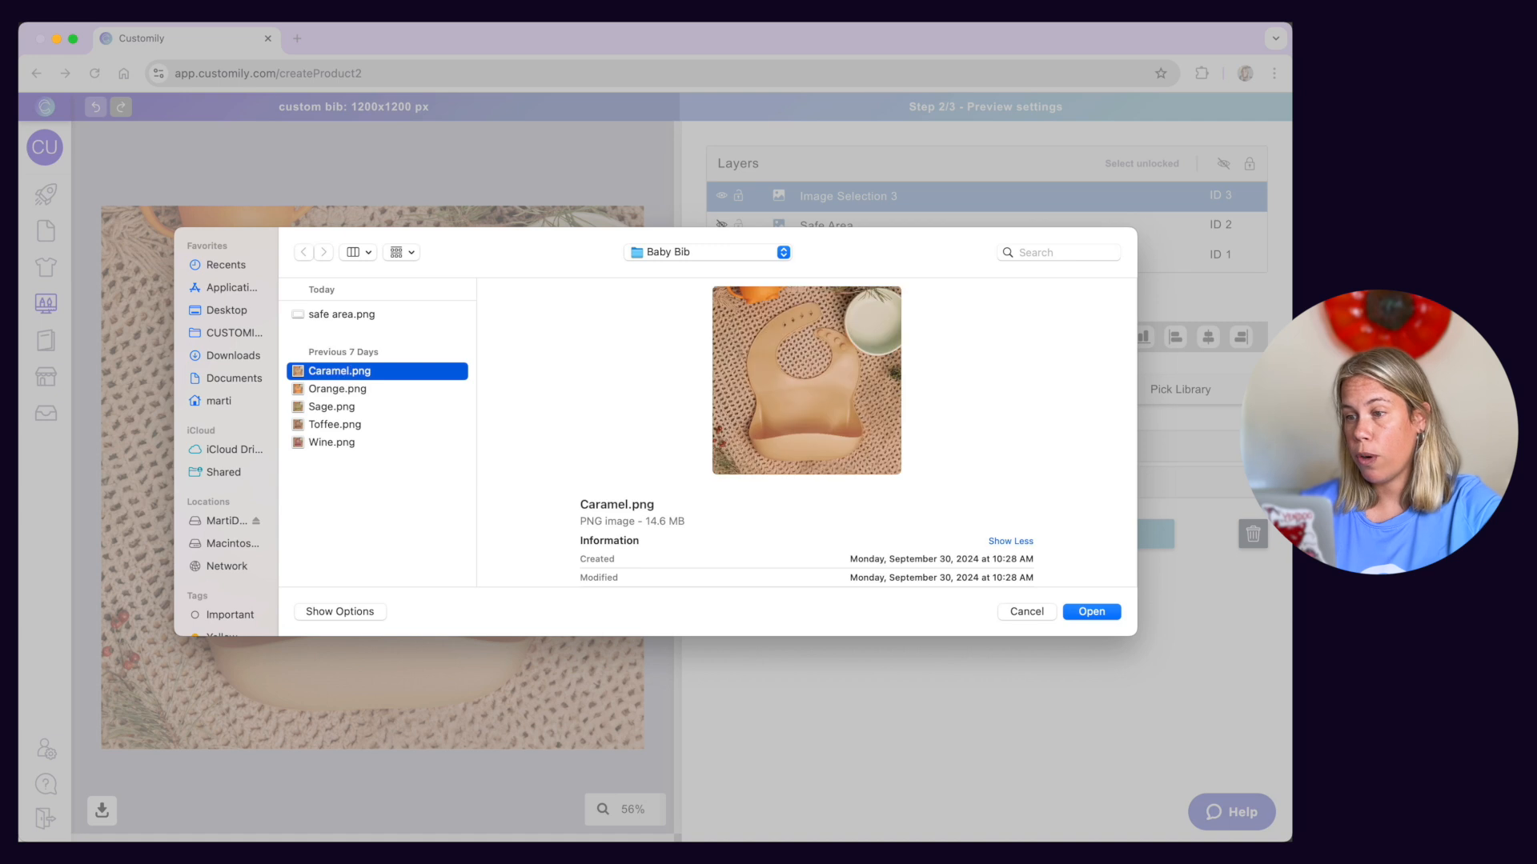
shift+click(337, 389)
key(shift+Down)
key(shift+Down)
key(shift+Down)
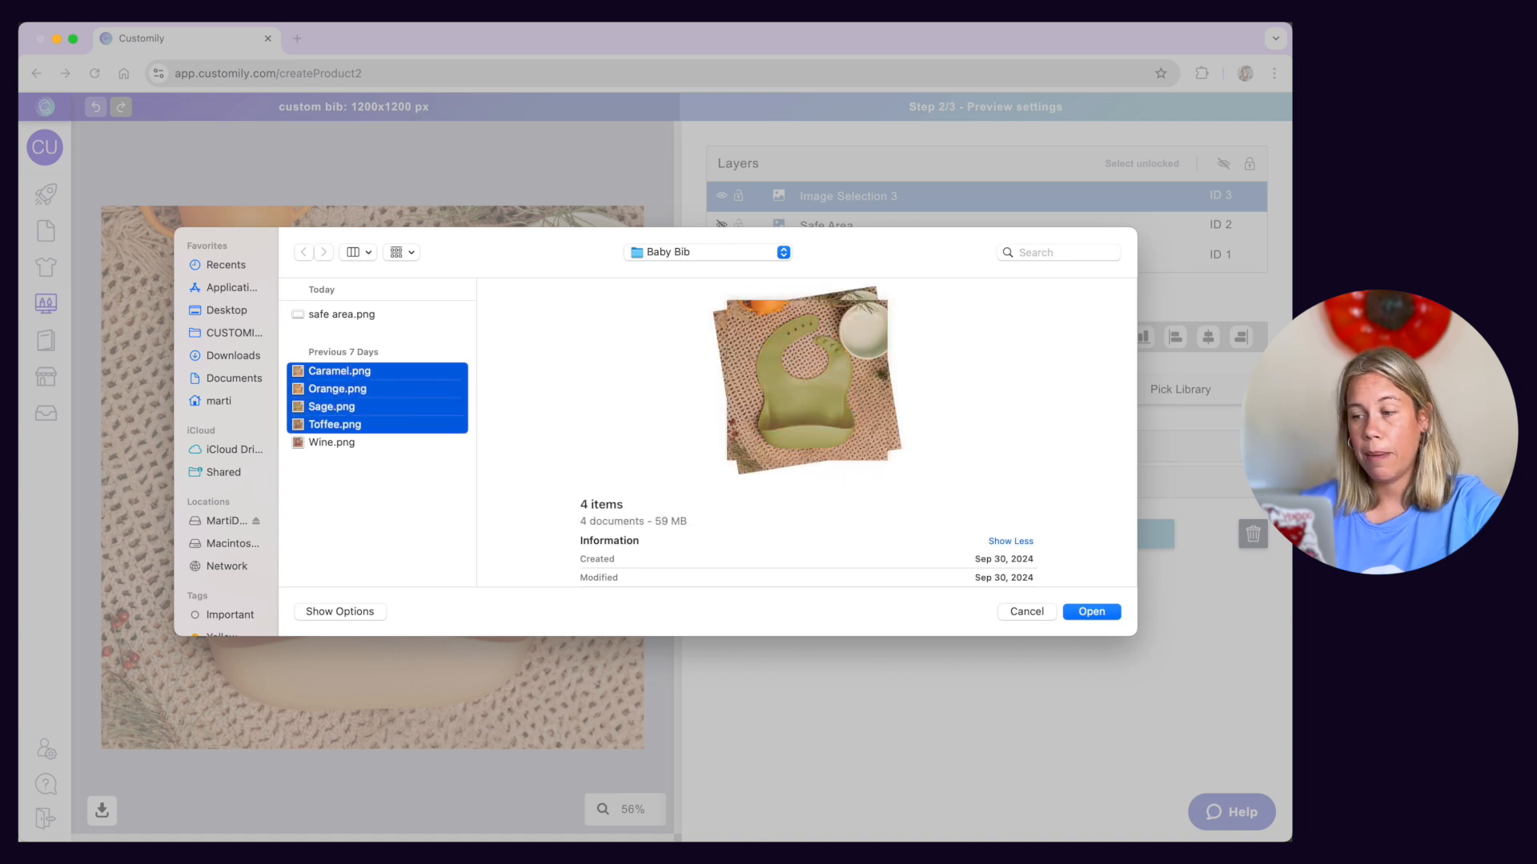
key(Return)
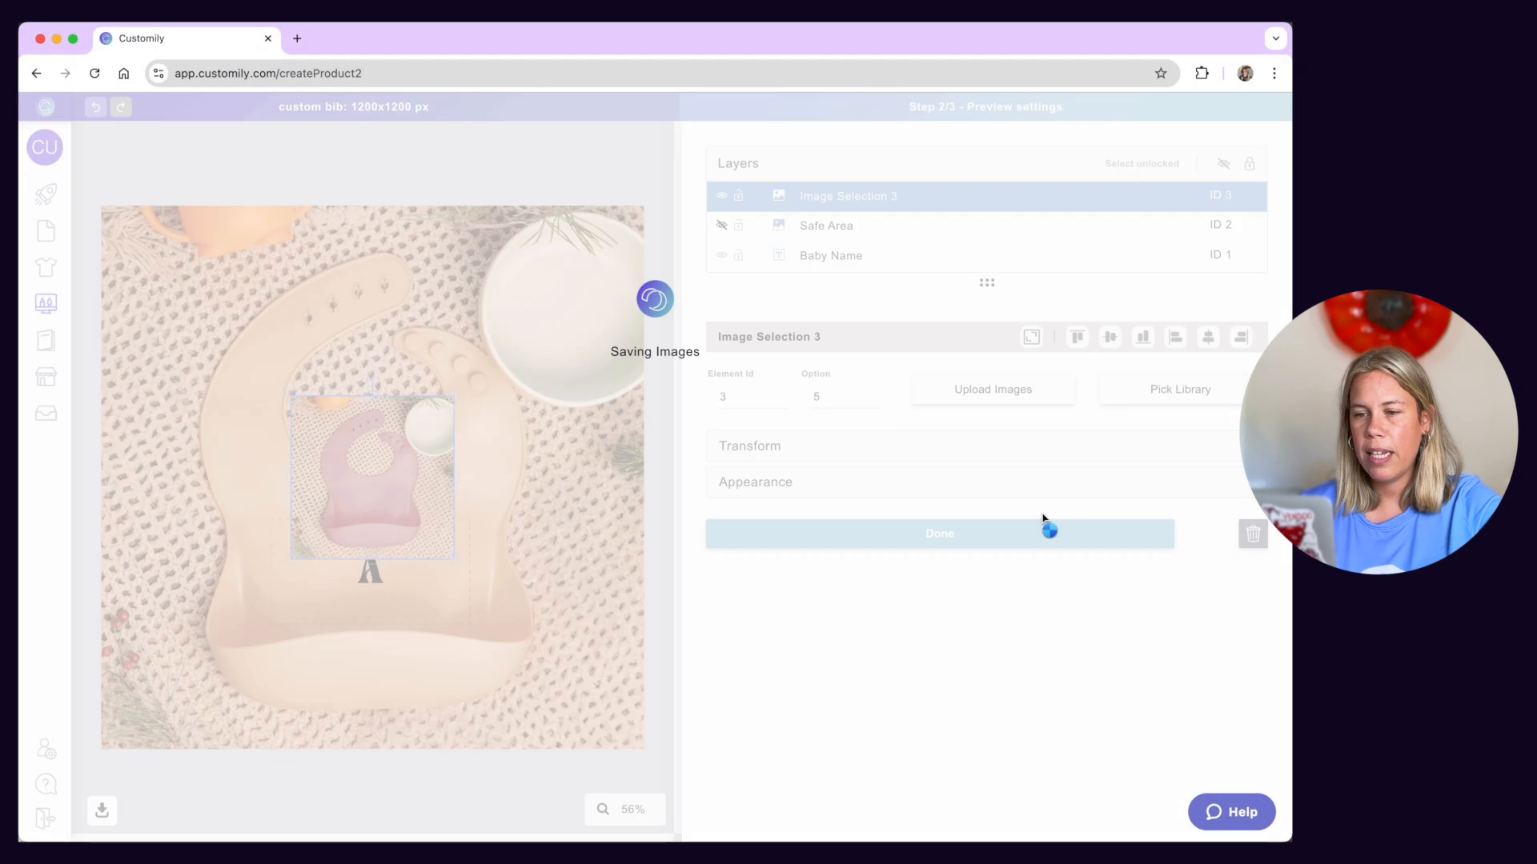
click(1031, 336)
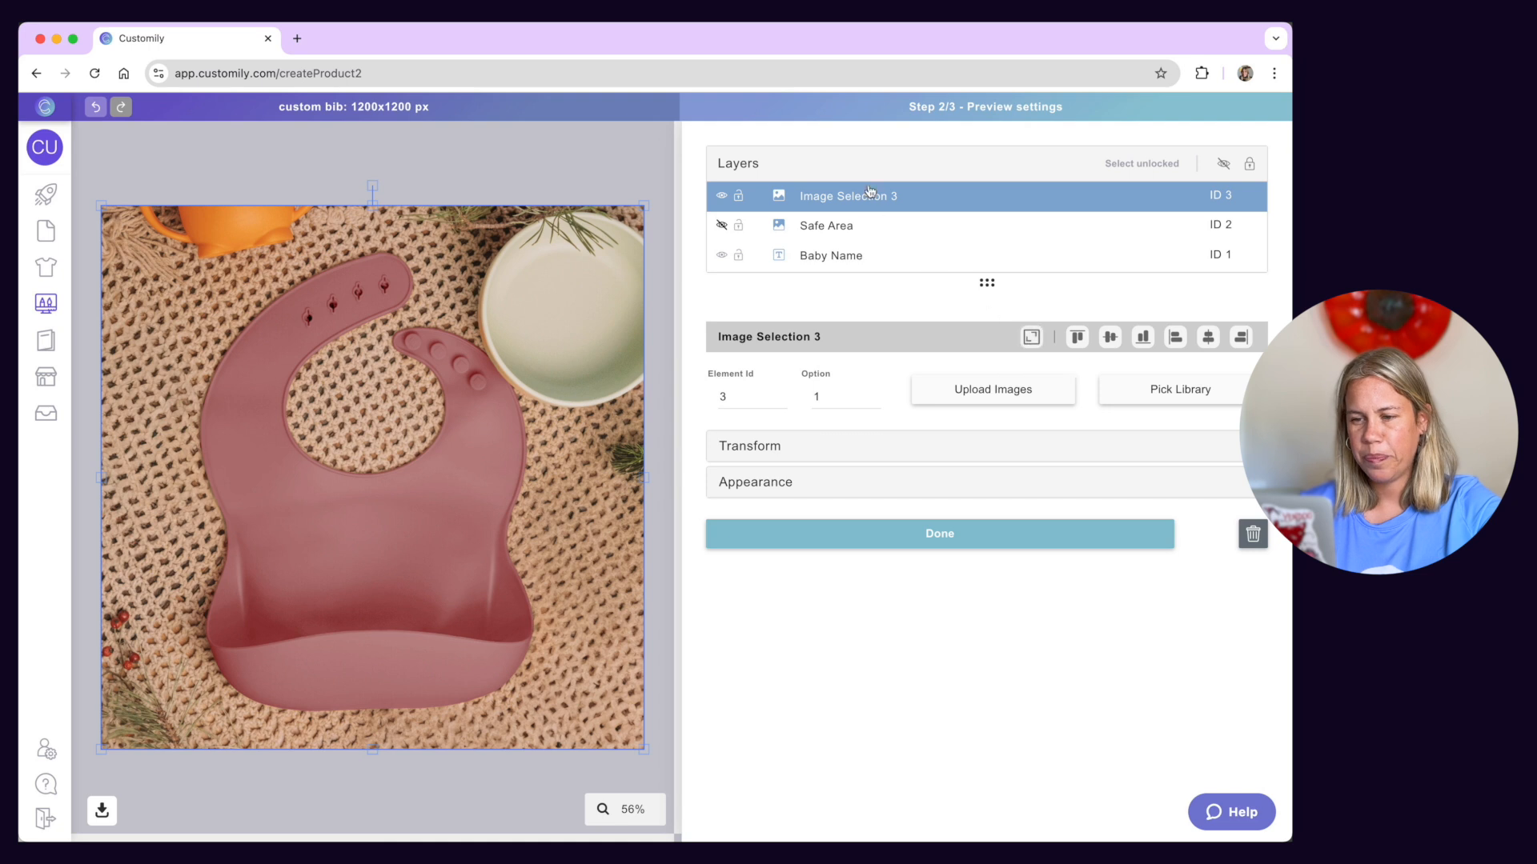
Step: Move the new bib image layer beneath Baby Name in the layer order and rename it "Bib Color"
drag(936, 205, 937, 251)
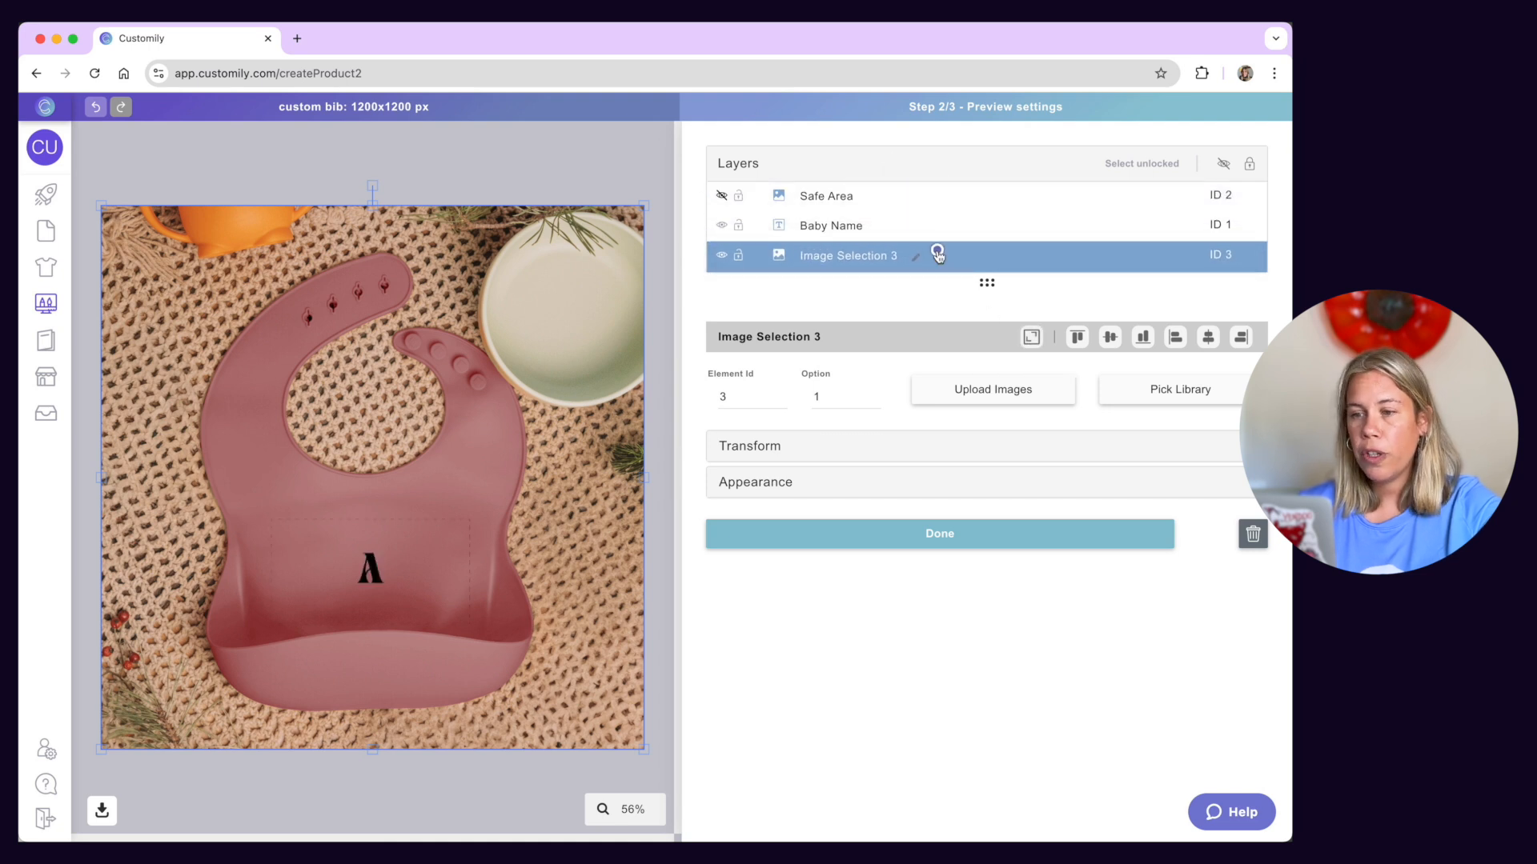
double_click(838, 257)
text(Bi)
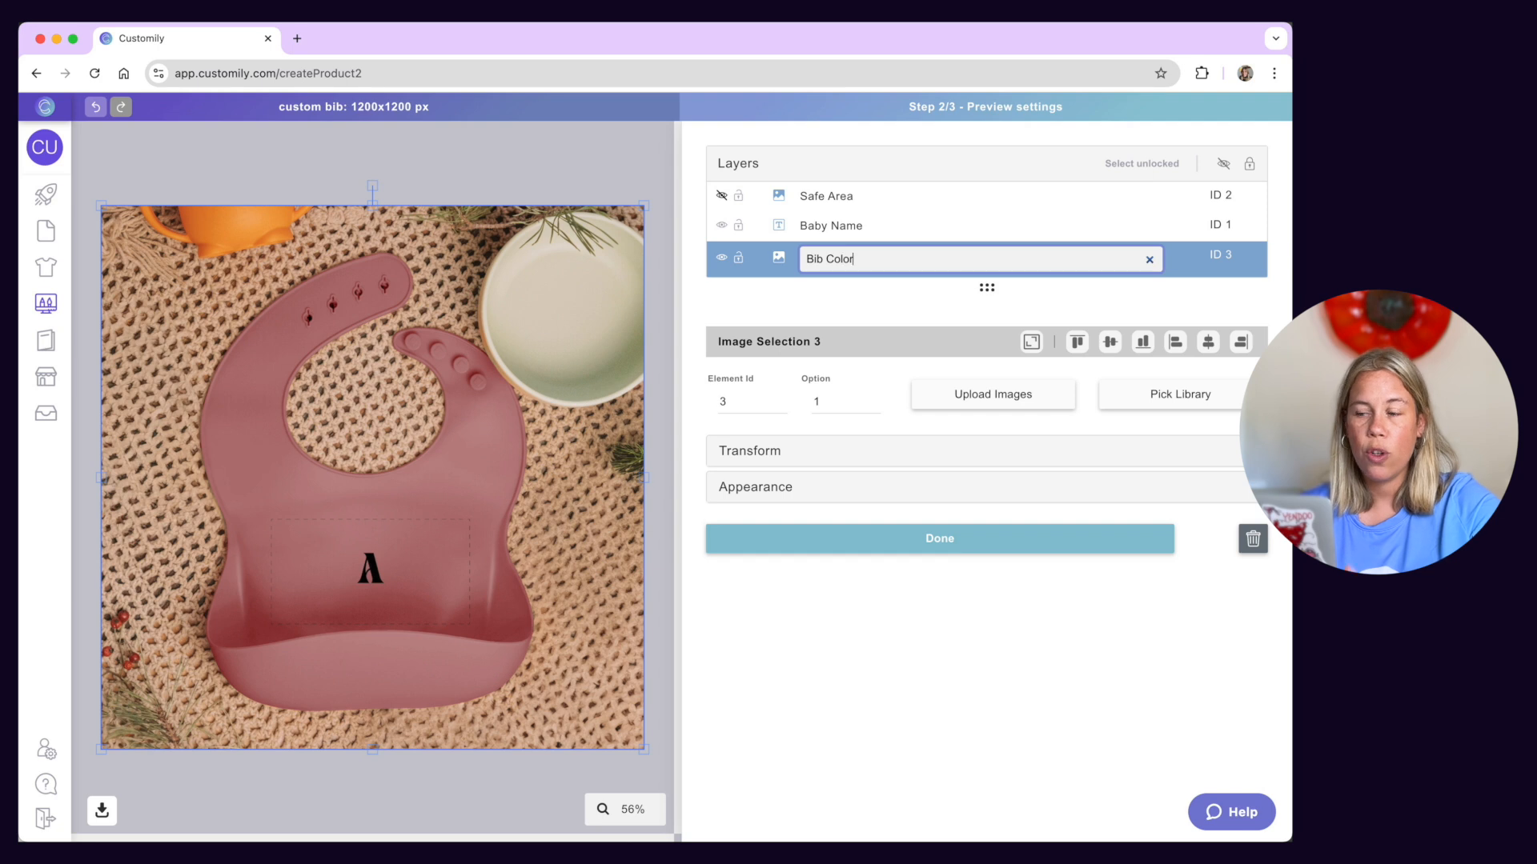
text(b Color)
key(Return)
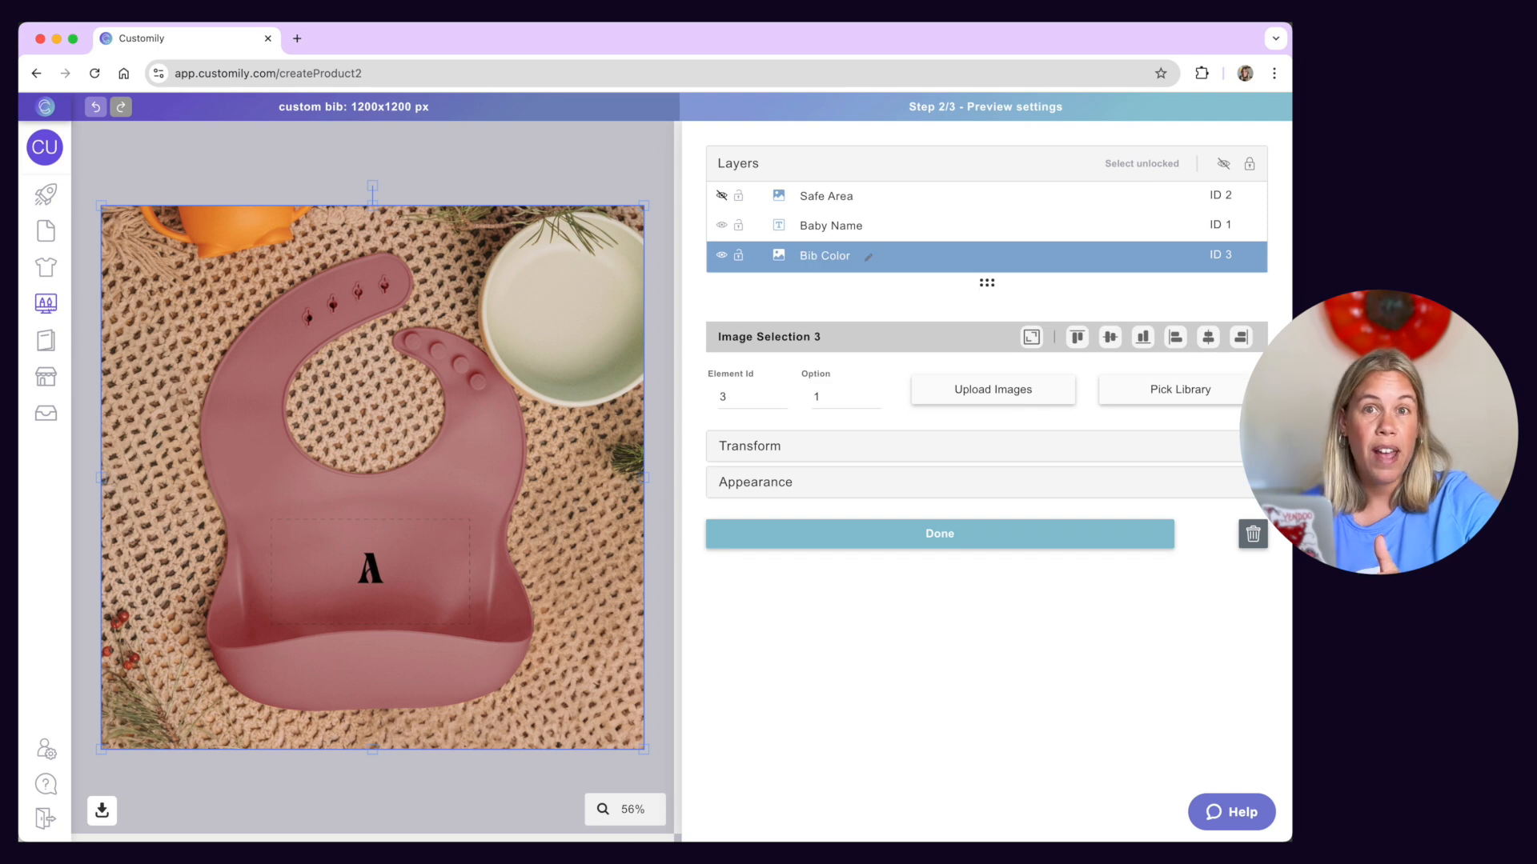
Step: Switch the Bib Color layer to option 3 and continue to the template review
click(873, 393)
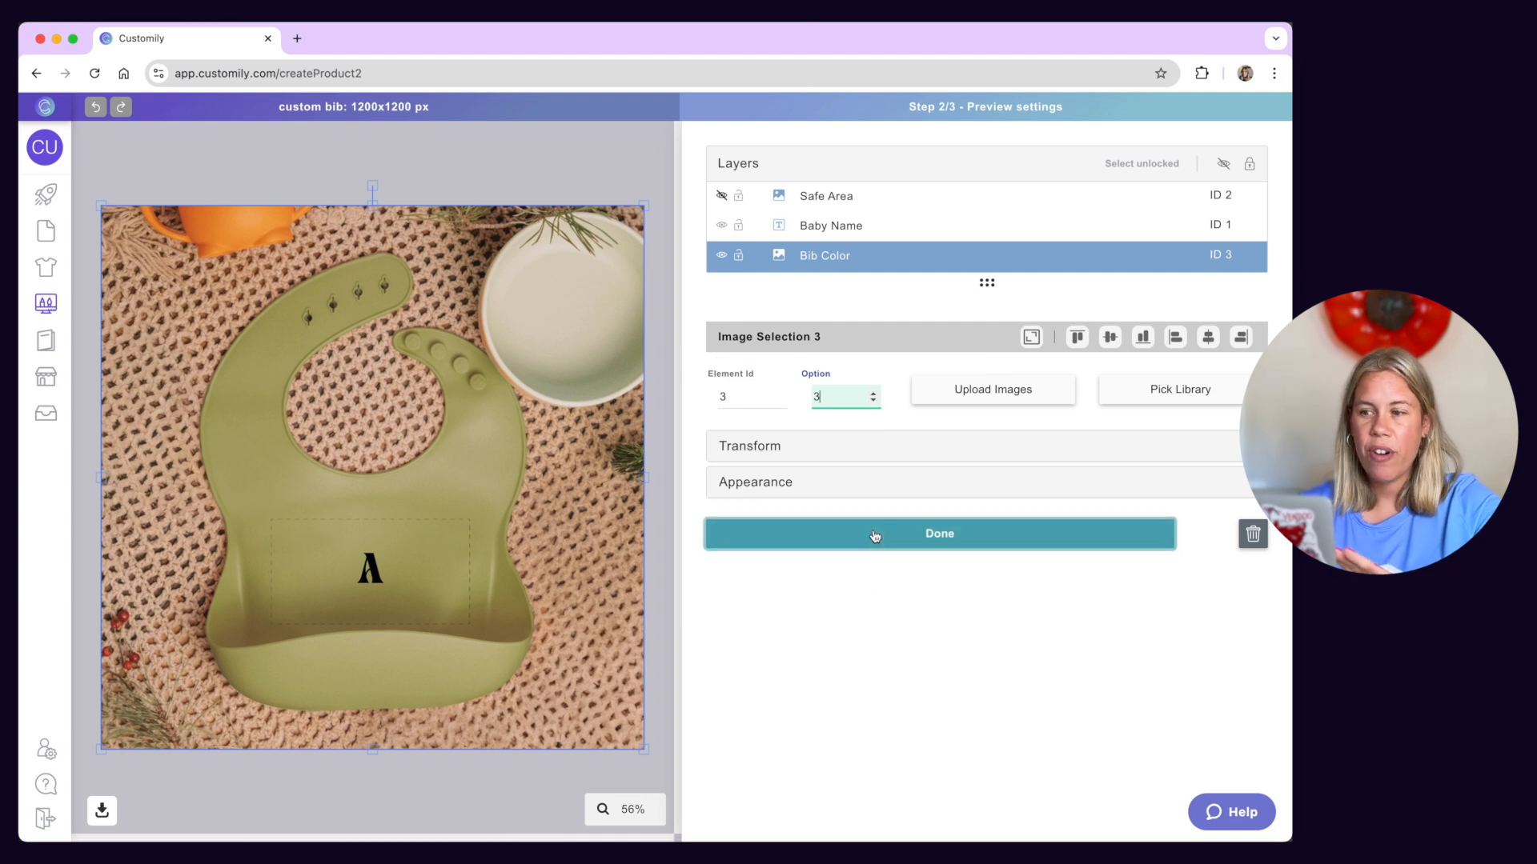
click(874, 534)
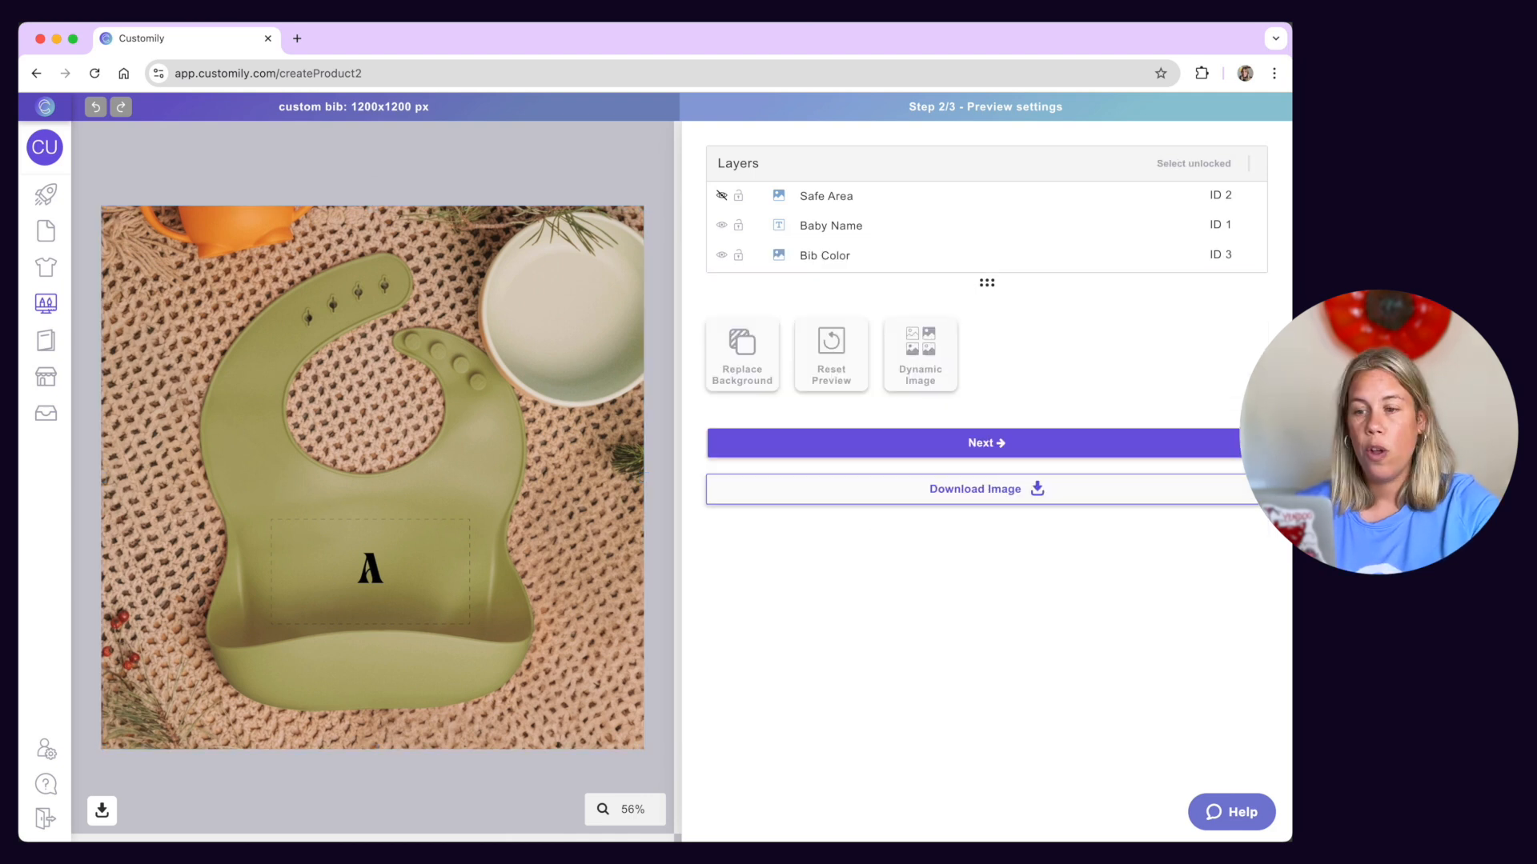
click(936, 445)
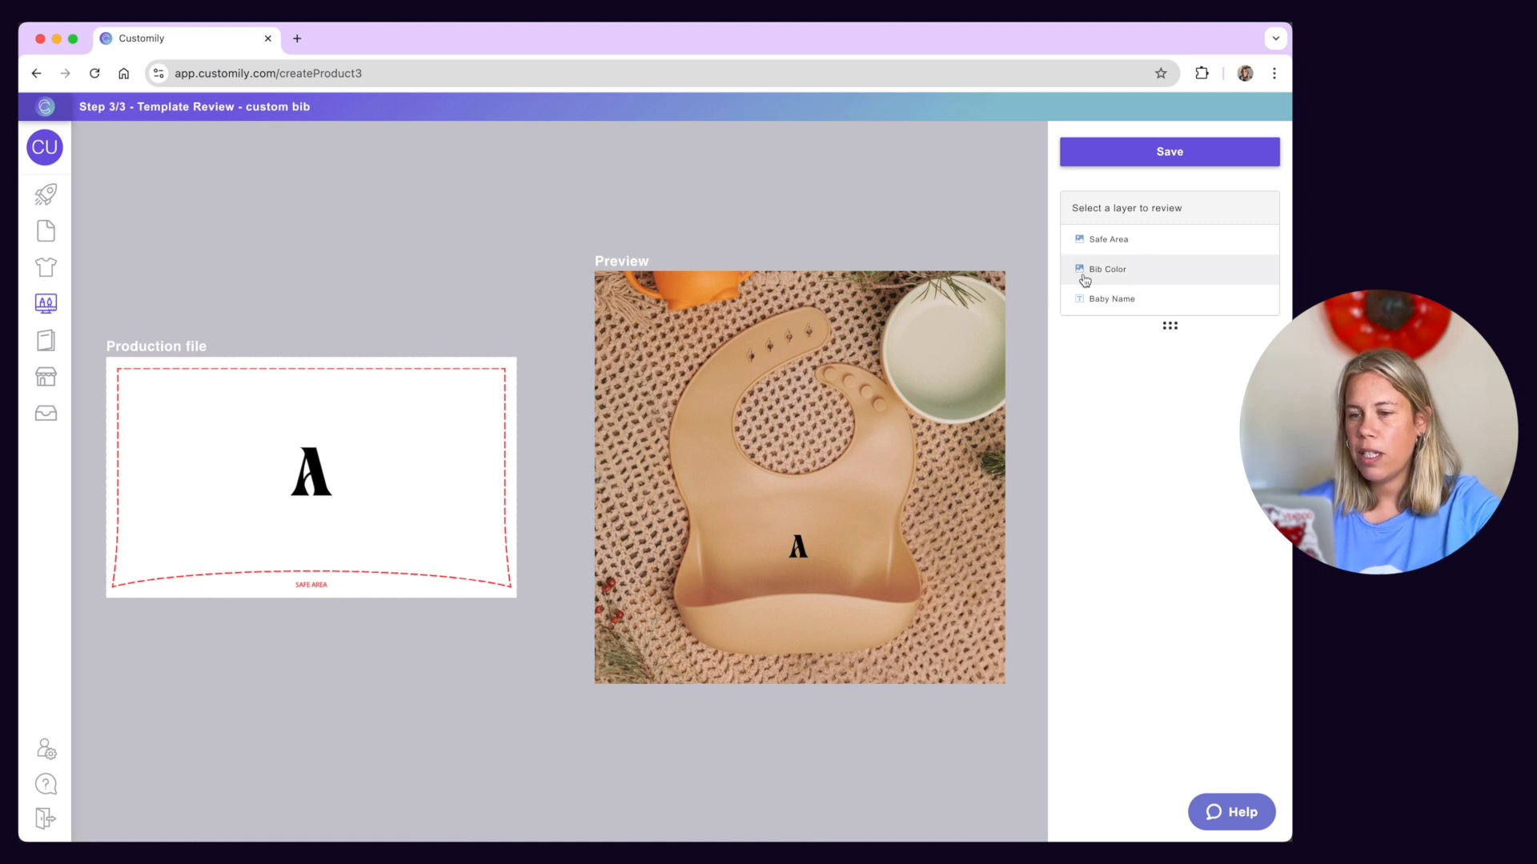
Step: Test the Baby Name layer in the review with a sample baby name and font option 4
click(1114, 301)
double_click(1089, 382)
key(BackSpace)
text(Noah)
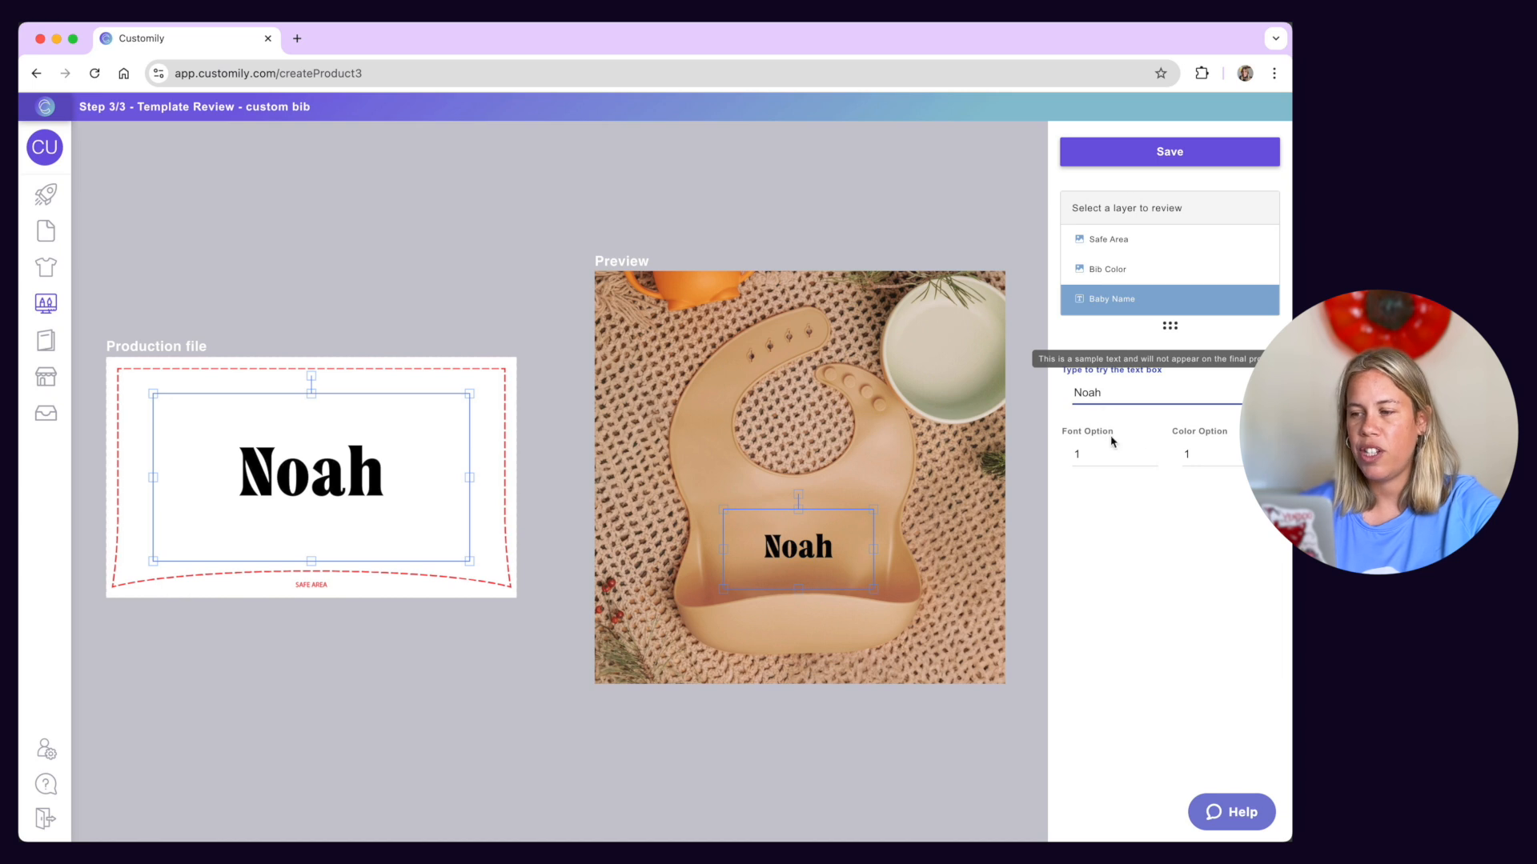
click(1150, 451)
click(1150, 451)
click(1150, 451)
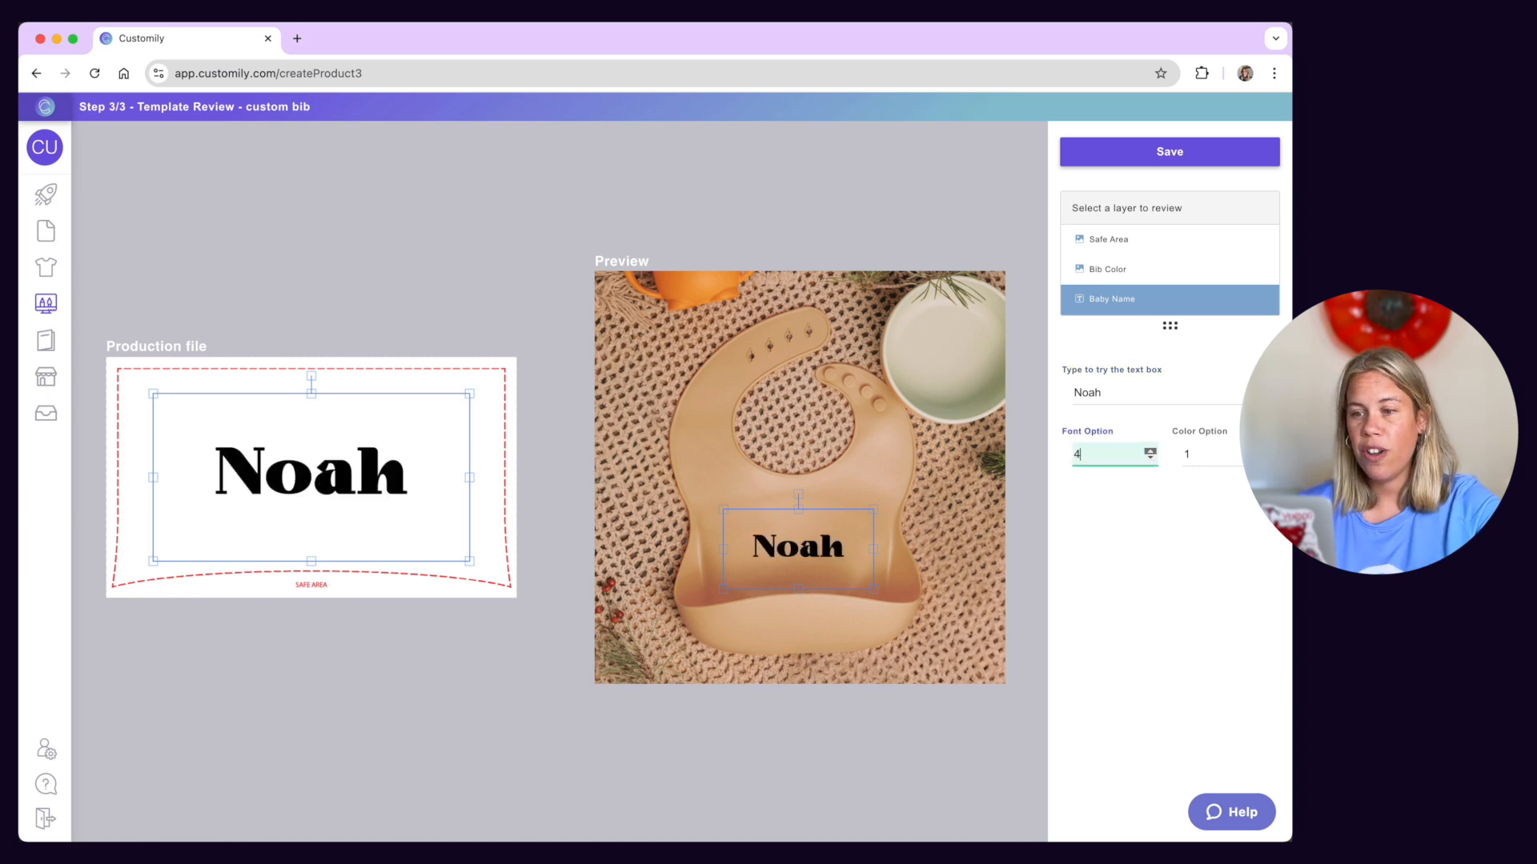
Step: Save the custom bib template and return to the templates list
click(1174, 151)
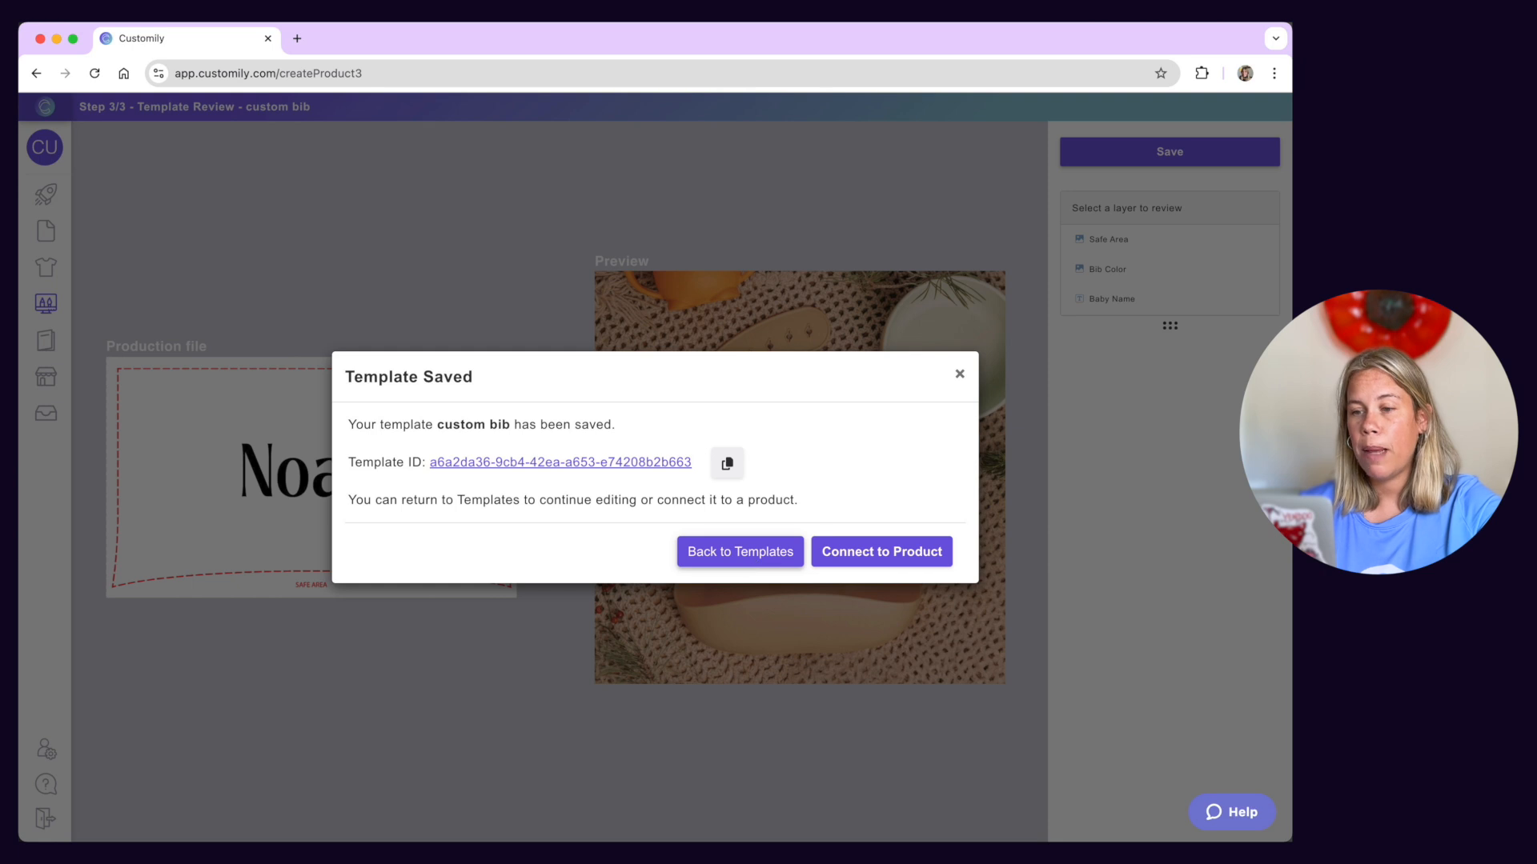
click(739, 552)
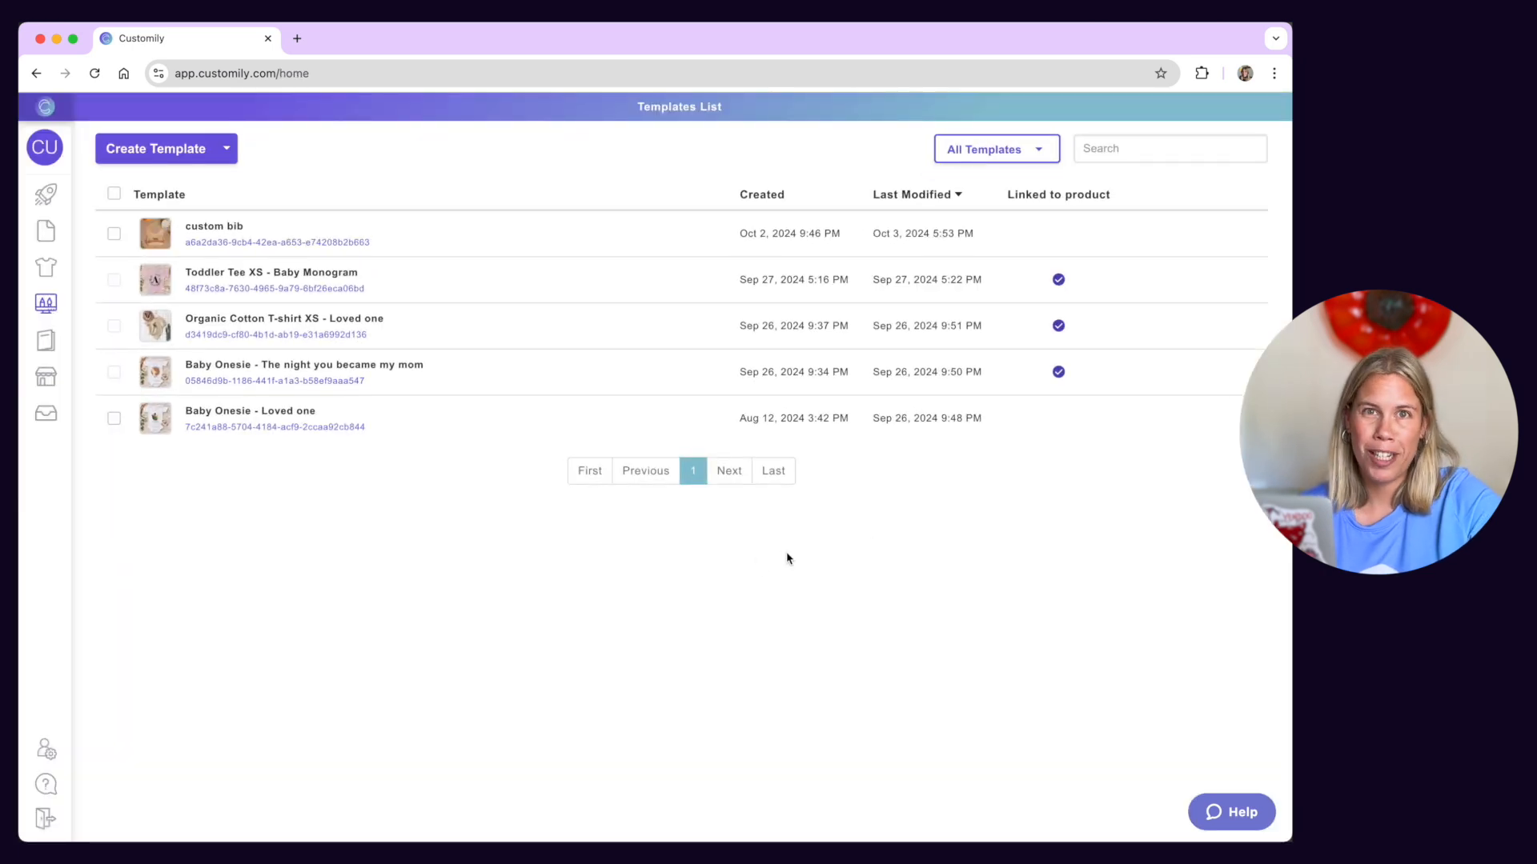
mouse_move(1151, 235)
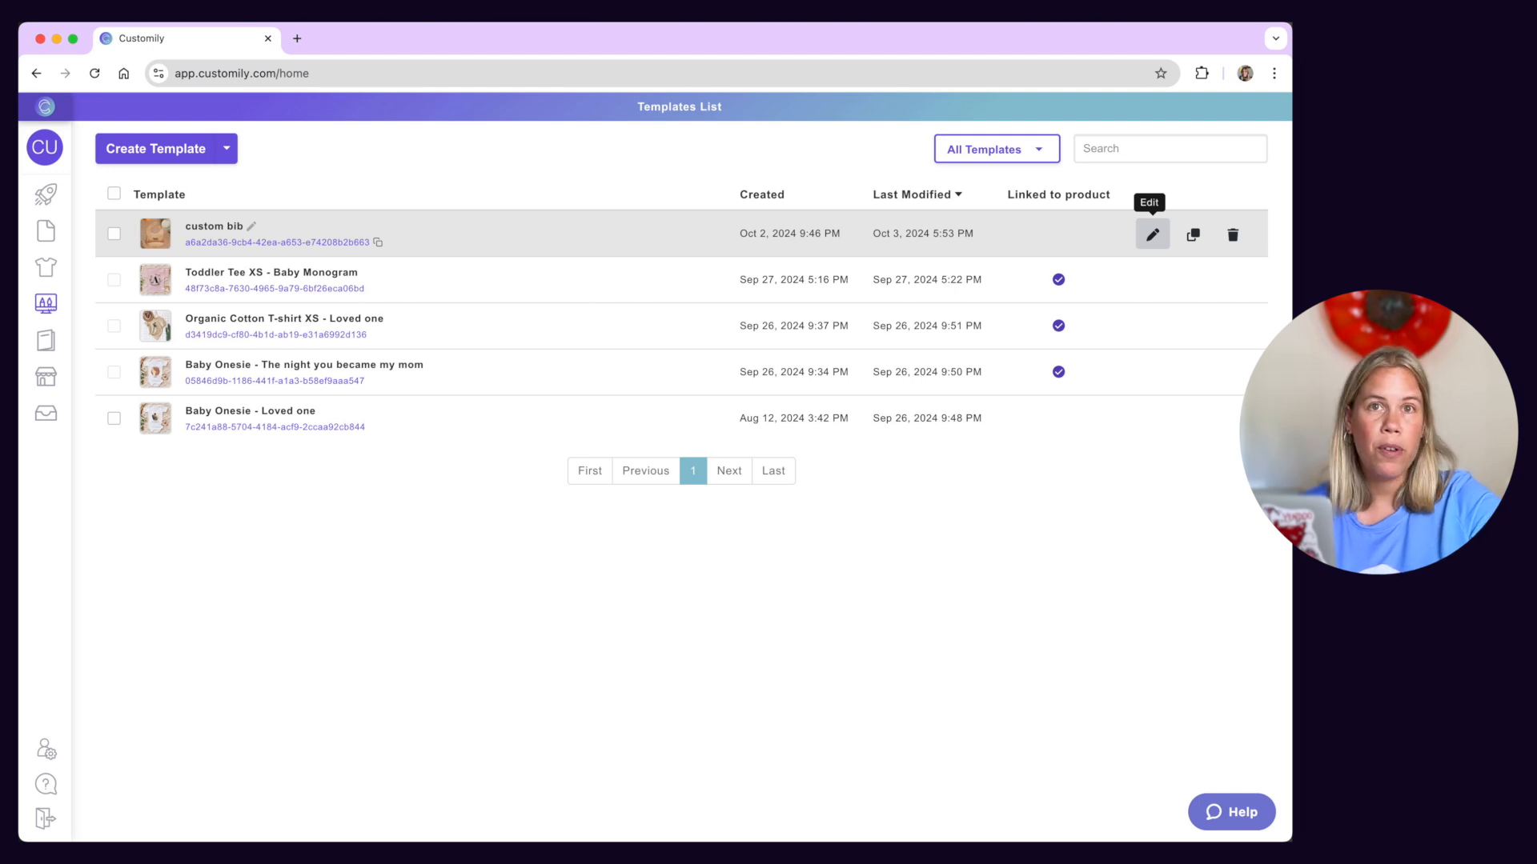
key(ctrl+Right)
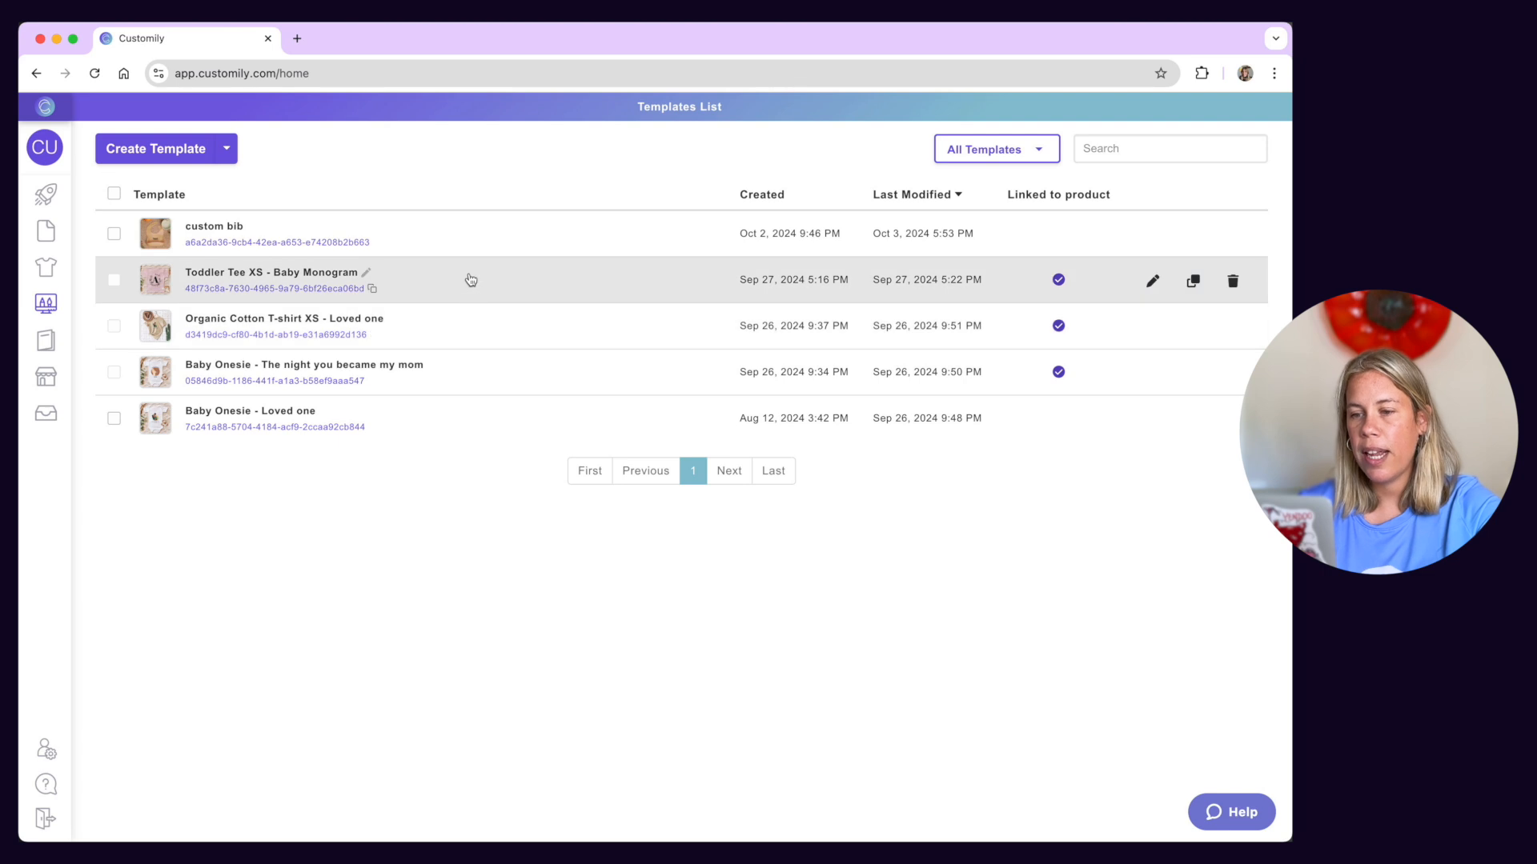
Step: Open the "Toddler Tee XS - Baby Monogram" template for editing and scale down its Wreath, Name and Initial layers together in the production file
click(1152, 281)
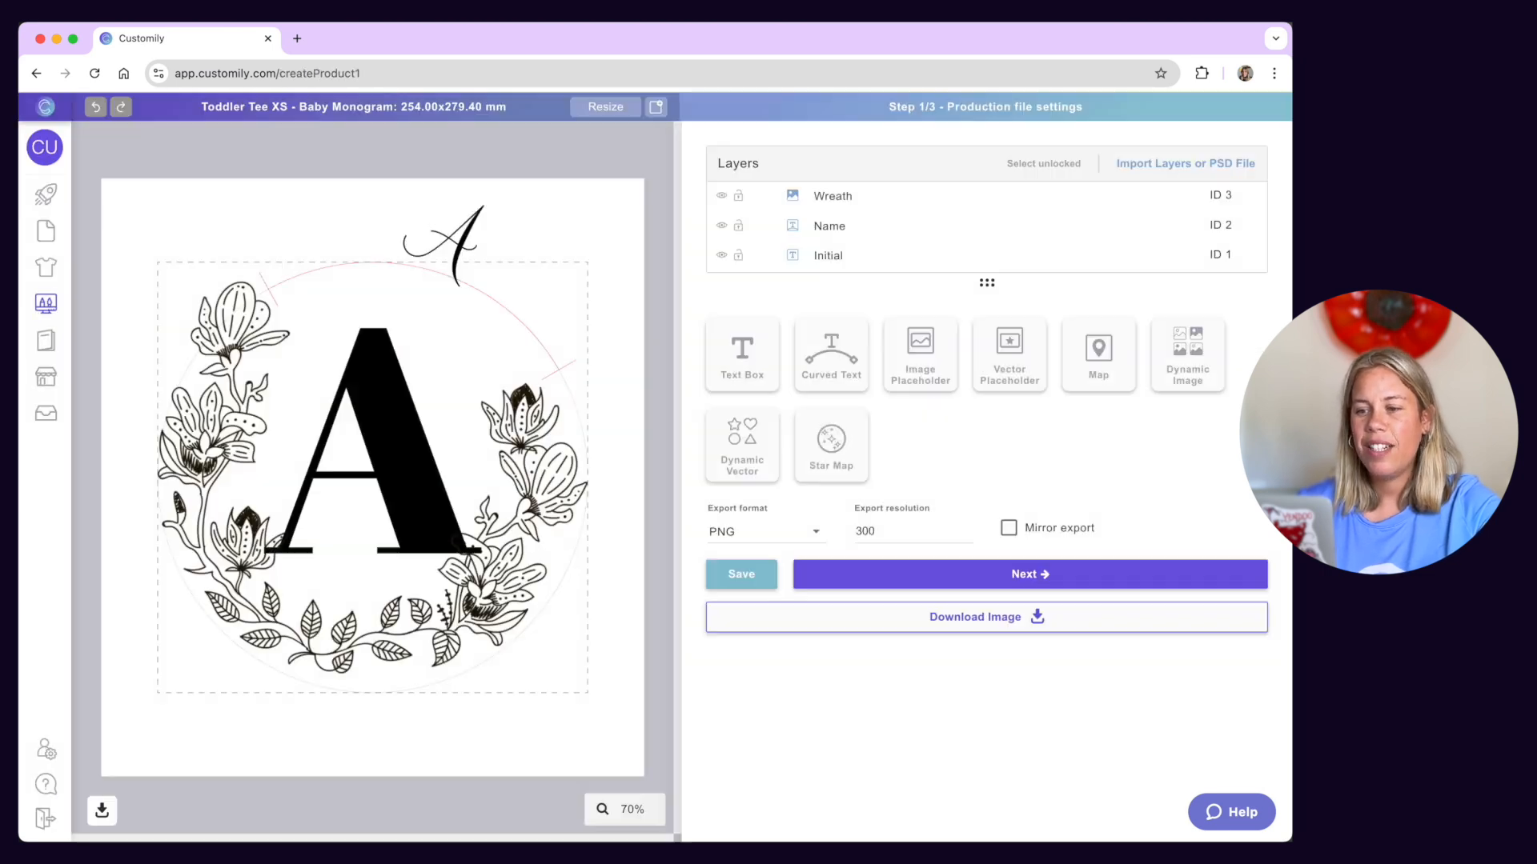
click(778, 205)
shift+click(764, 256)
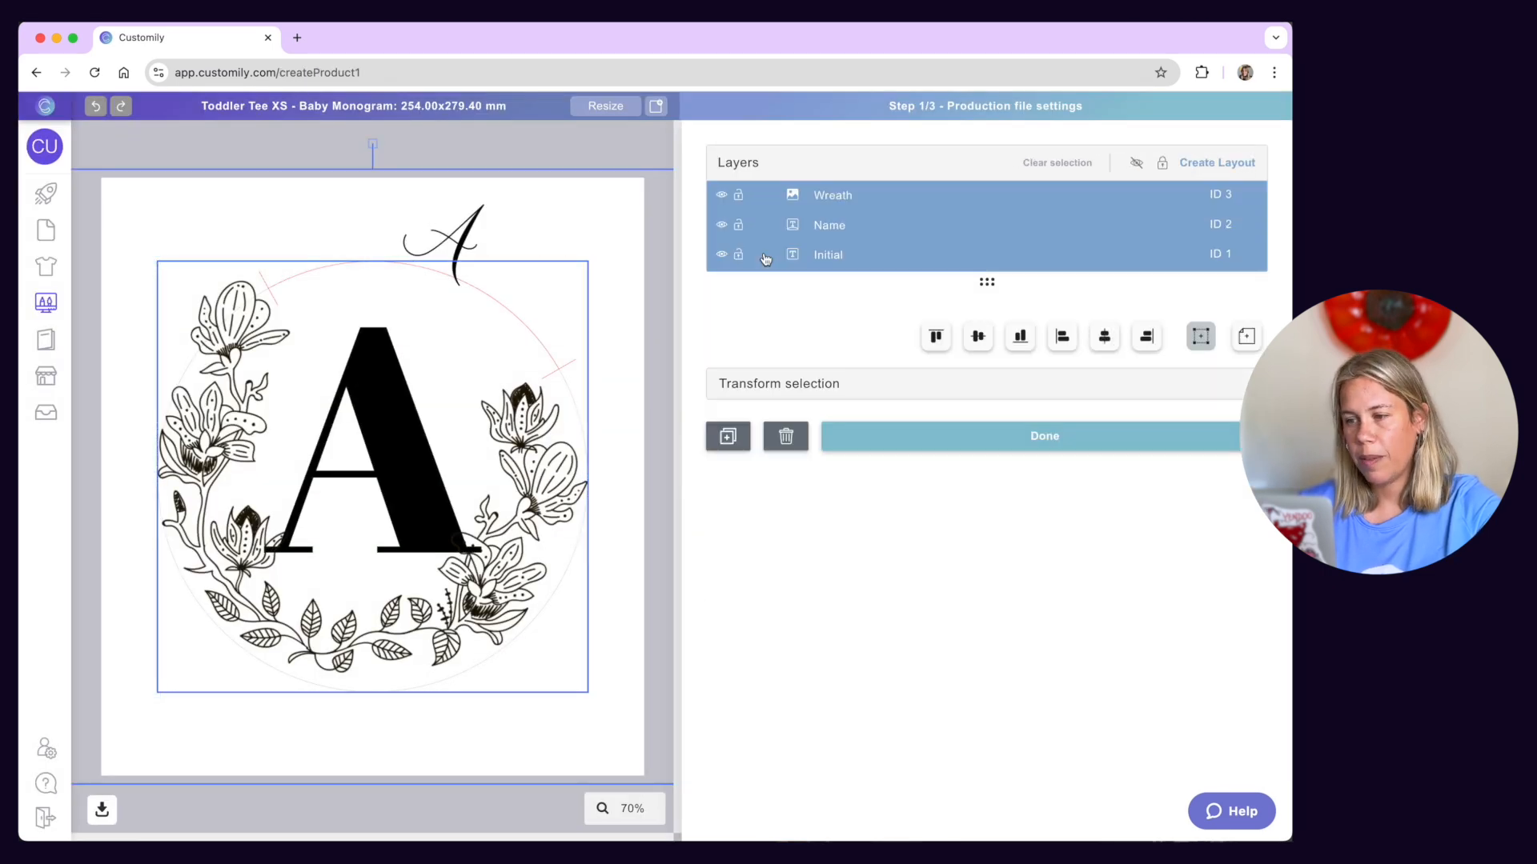
scroll(493, 303, down, 3)
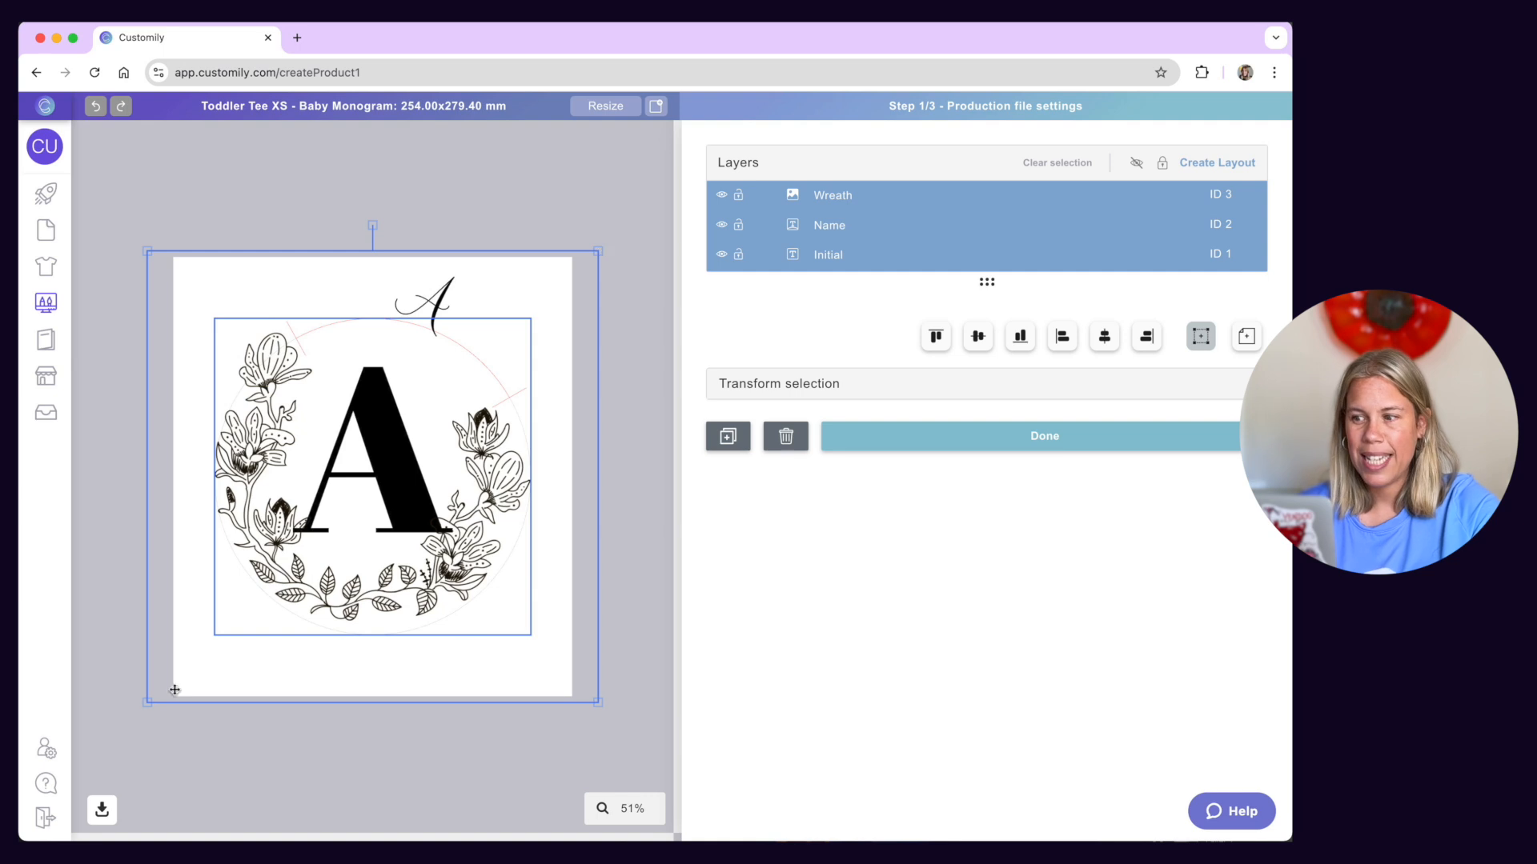
drag(147, 704, 247, 606)
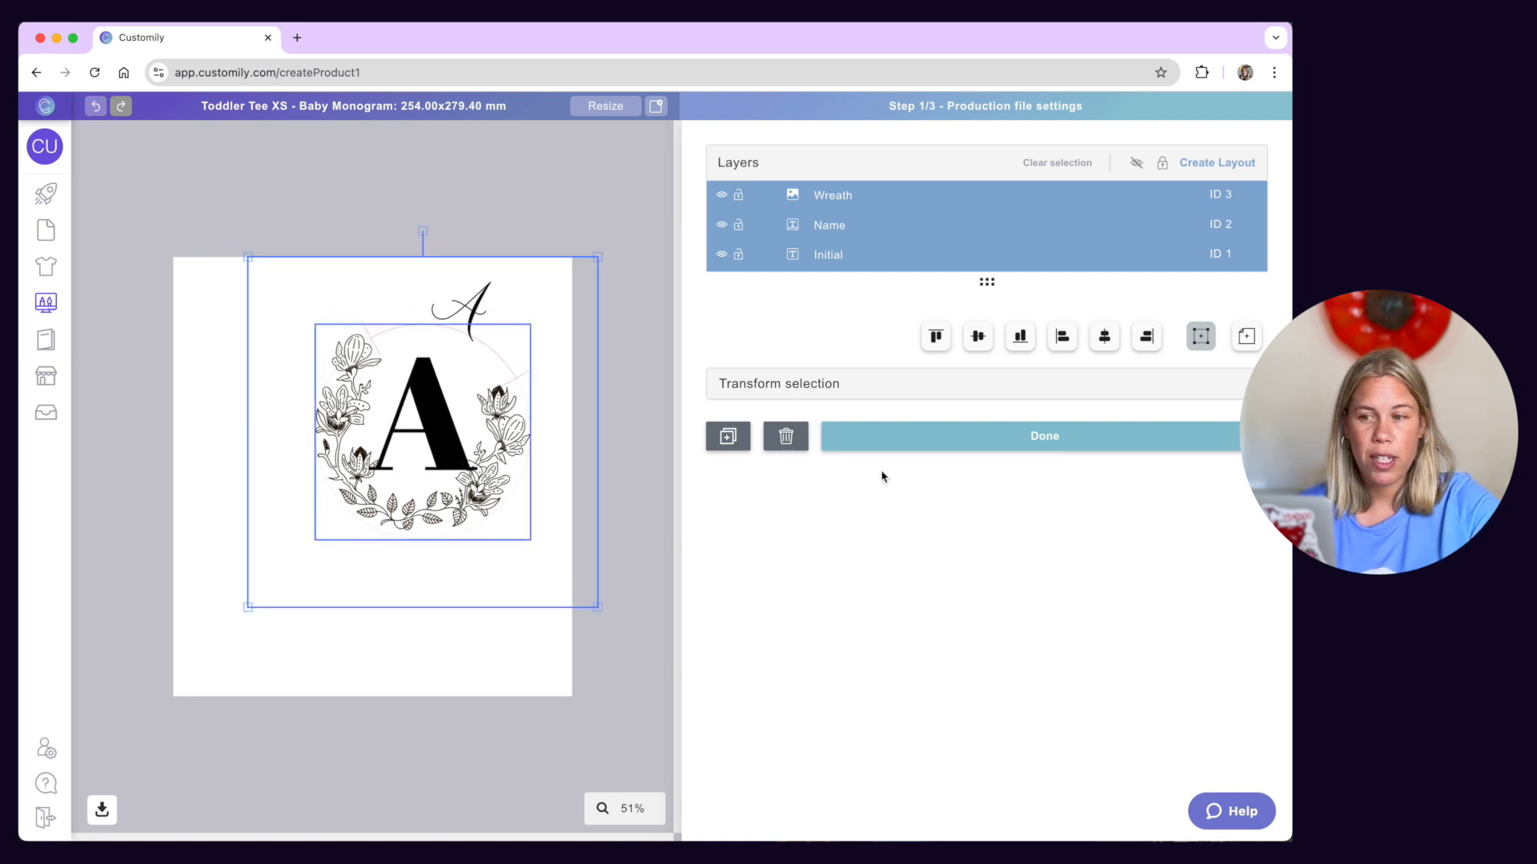
click(917, 444)
Step: In the preview stage, scale the Wreath, Name and Initial layers together to about 388 × 388 px and continue to the template review
click(905, 574)
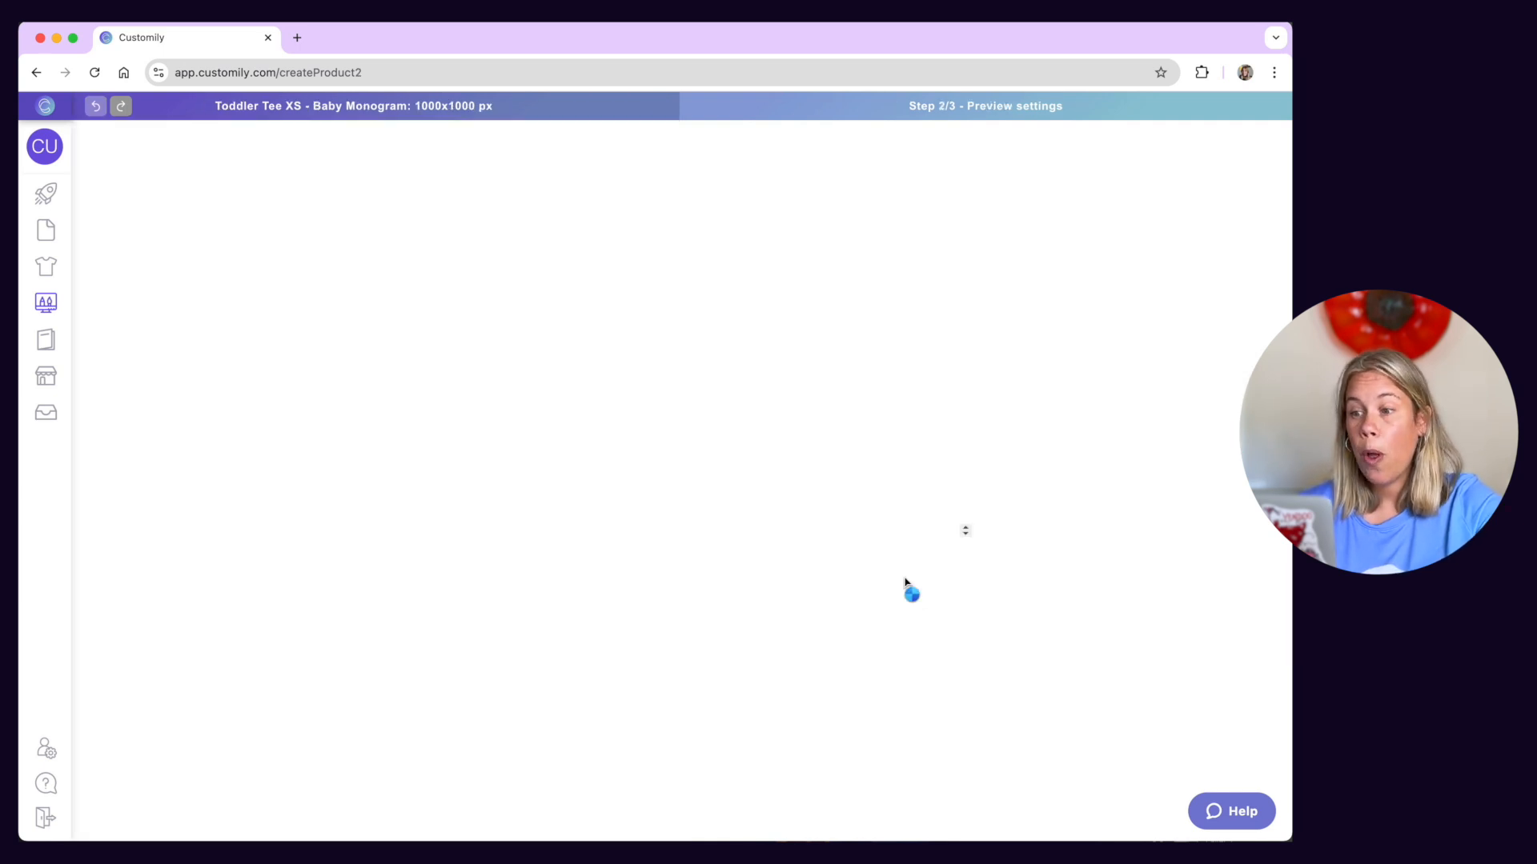
click(847, 195)
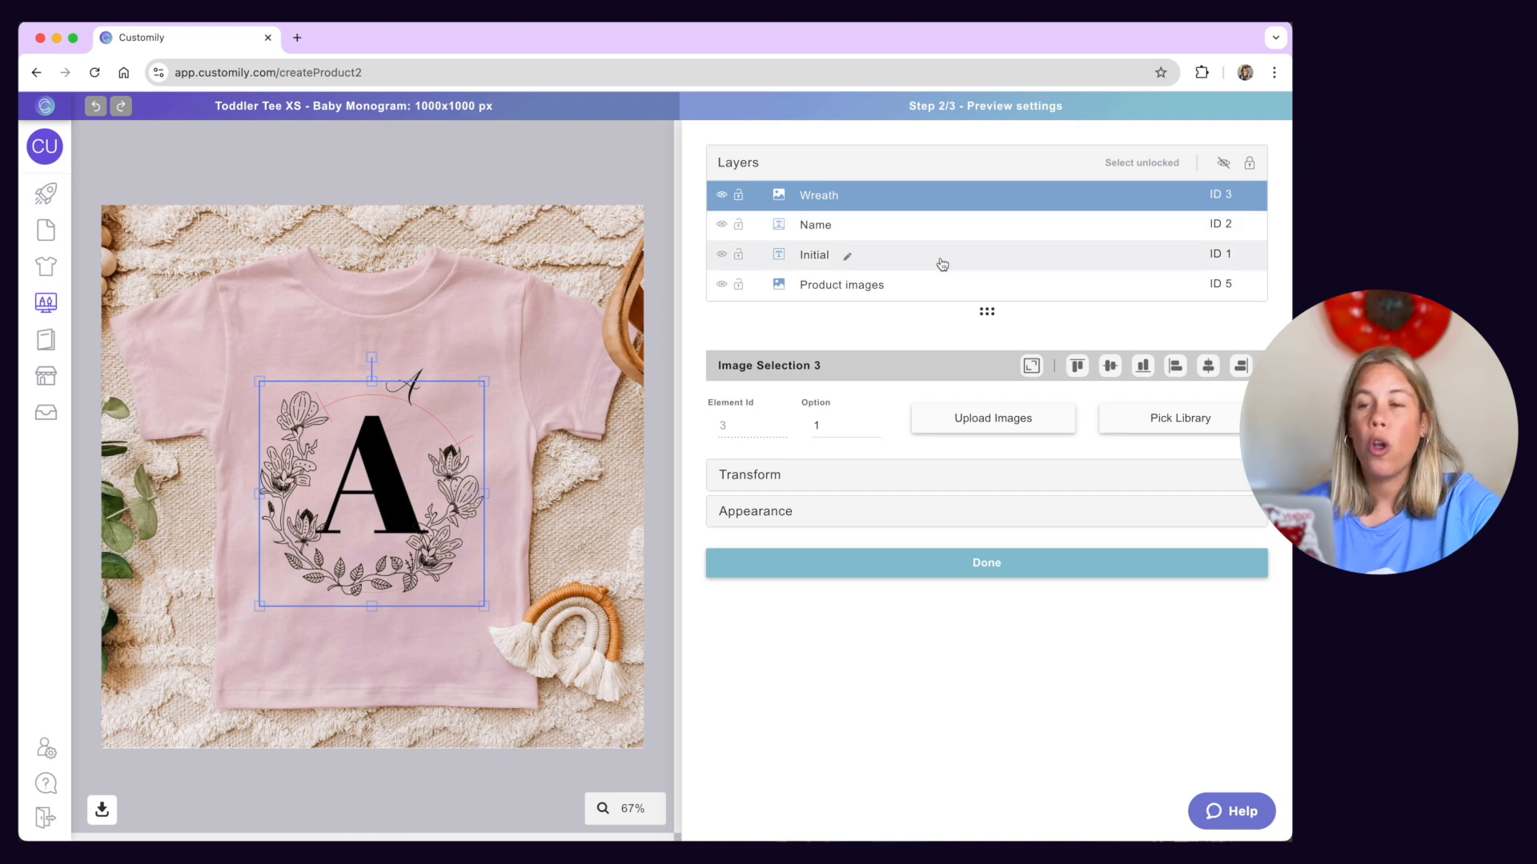
shift+click(941, 256)
drag(233, 636, 305, 566)
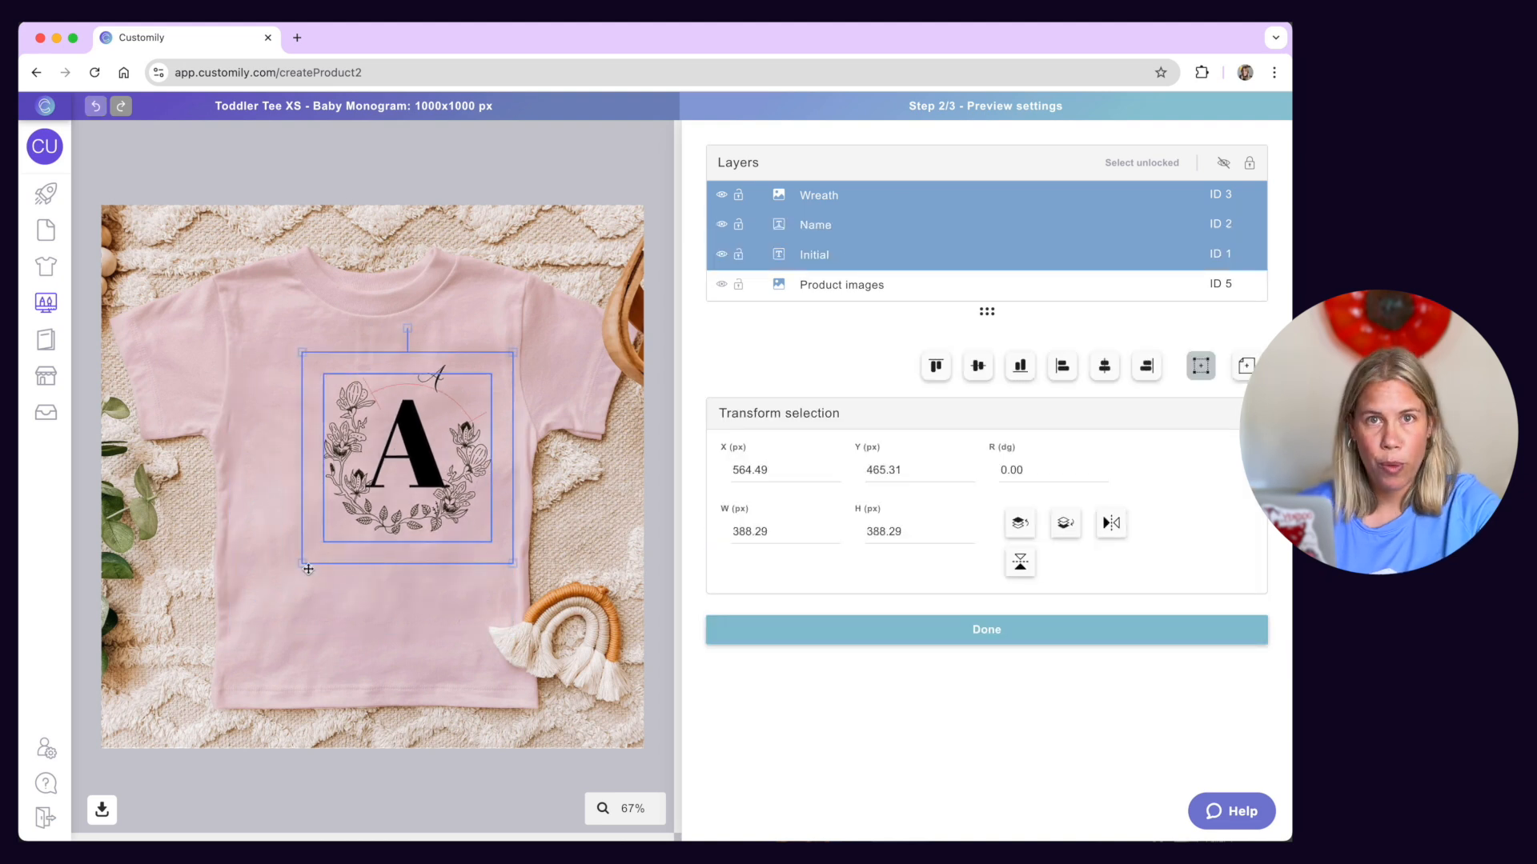
click(844, 630)
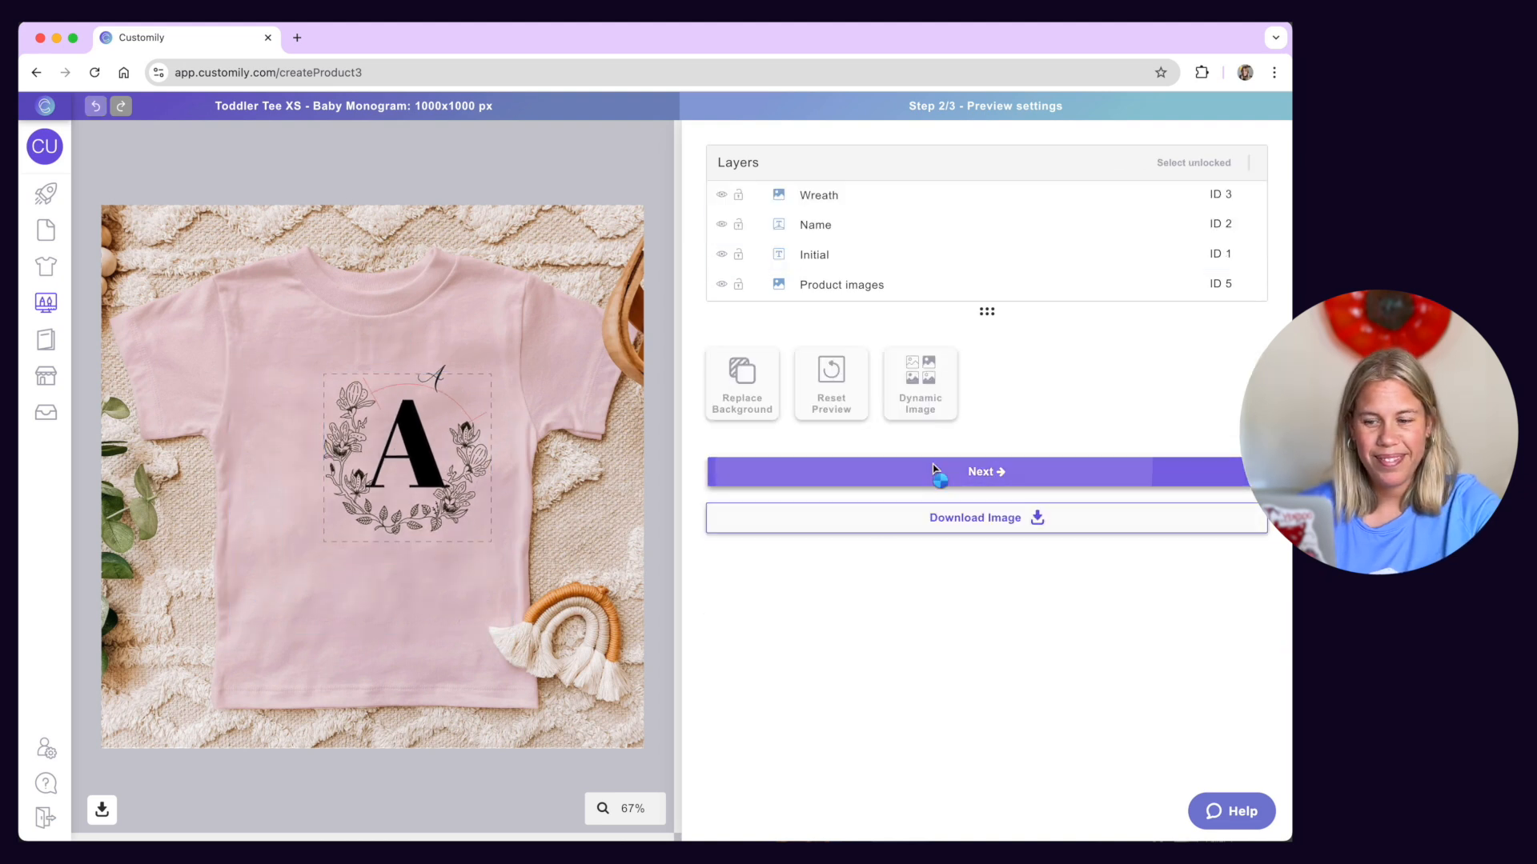
click(935, 470)
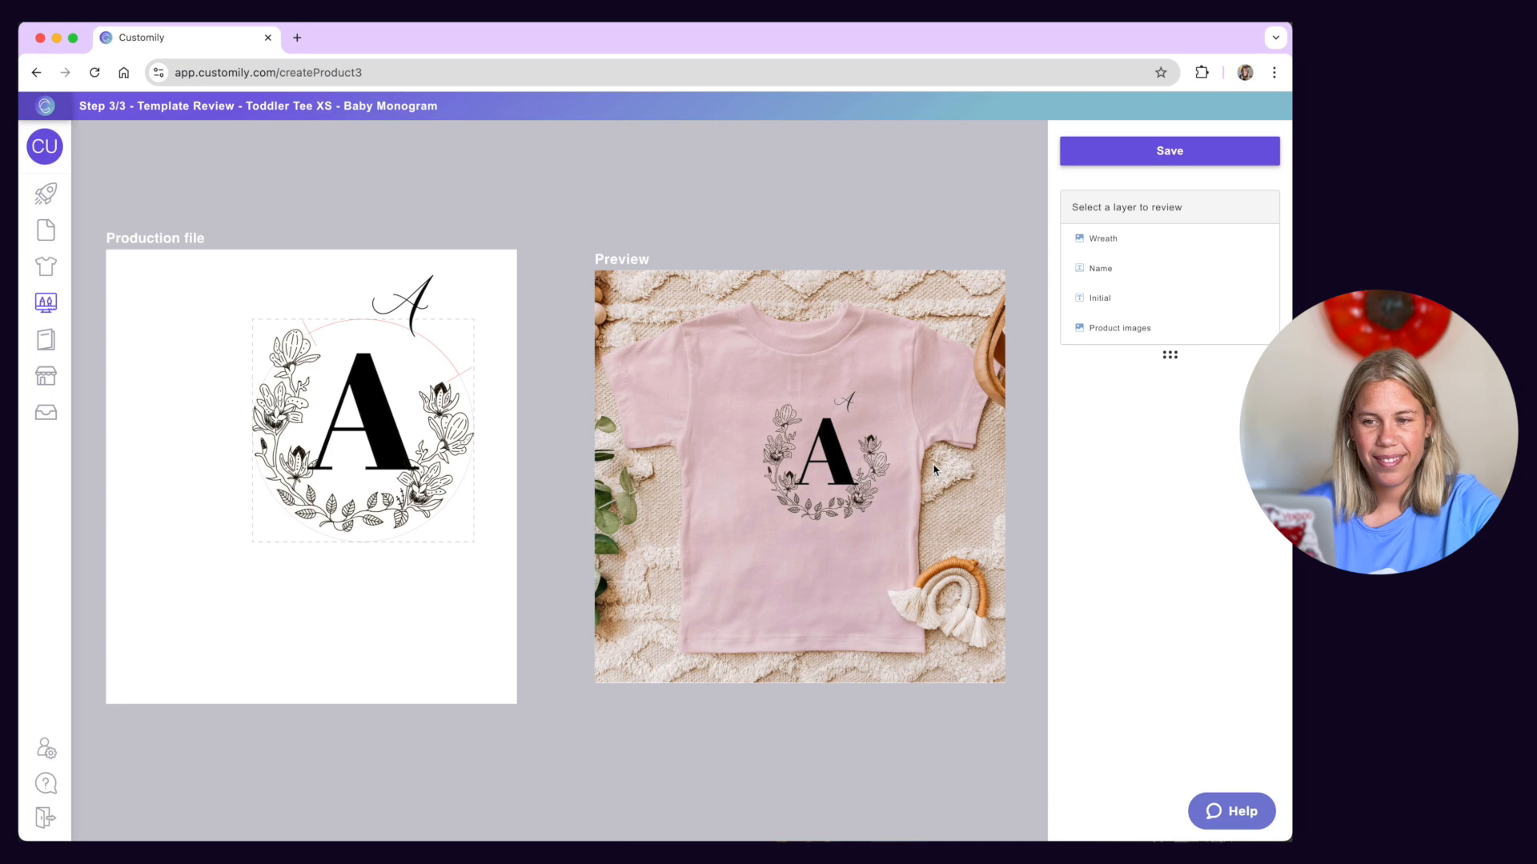